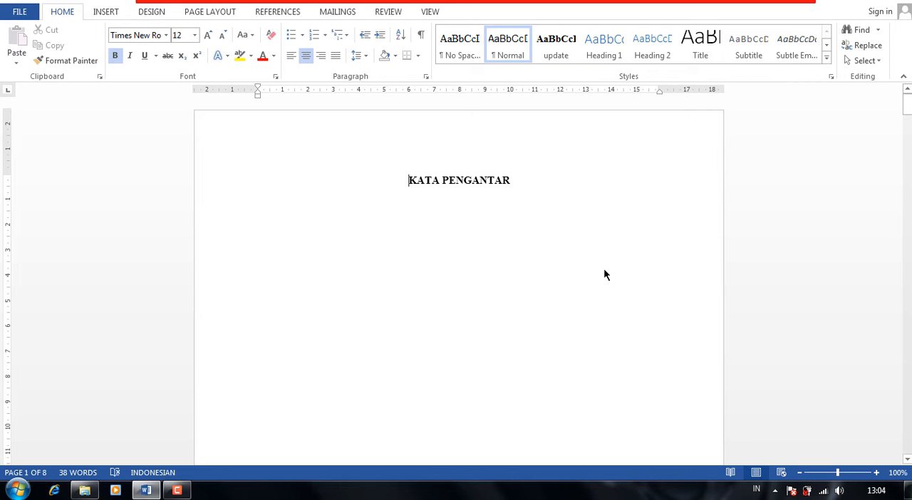
Look through the whole document to examine its chapter titles, subheadings and page numbering.
{"action": "scroll", "coordinate": [604, 268], "scroll_direction": "down", "scroll_amount": 12}
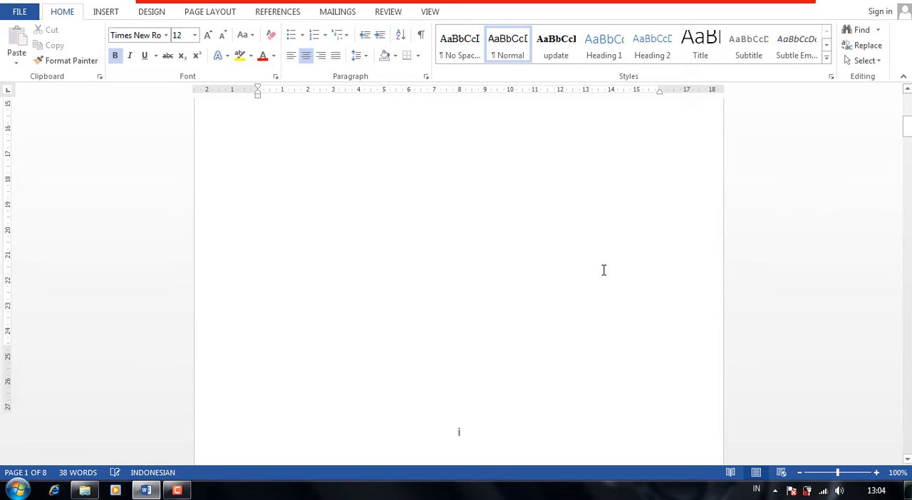
{"action": "scroll", "coordinate": [603, 275], "scroll_direction": "down", "scroll_amount": 1}
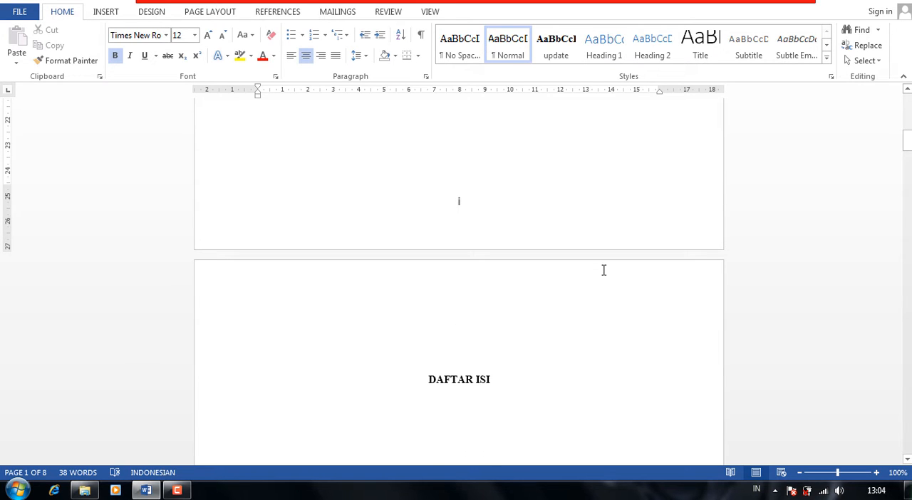
{"action": "scroll", "coordinate": [603, 276], "scroll_direction": "down", "scroll_amount": 18}
{"action": "scroll", "coordinate": [612, 269], "scroll_direction": "down", "scroll_amount": 3}
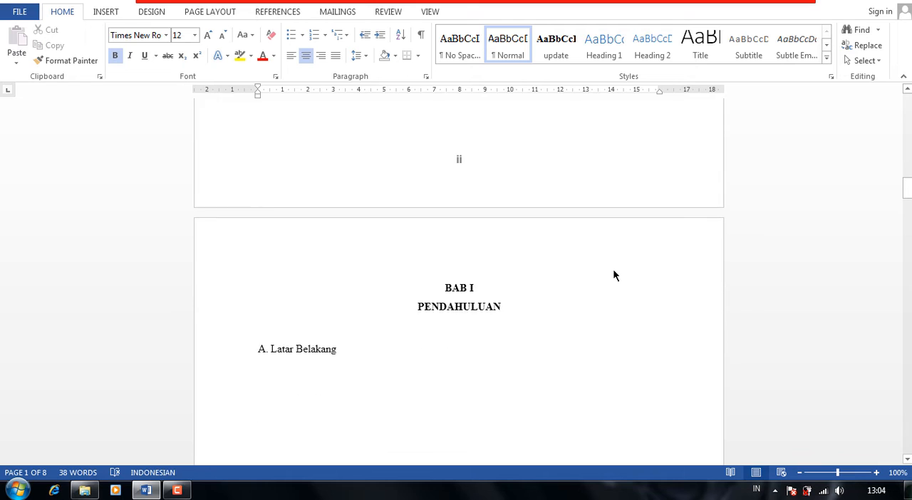
{"action": "scroll", "coordinate": [612, 269], "scroll_direction": "up", "scroll_amount": 1}
{"action": "scroll", "coordinate": [612, 269], "scroll_direction": "down", "scroll_amount": 7}
{"action": "scroll", "coordinate": [613, 268], "scroll_direction": "down", "scroll_amount": 14}
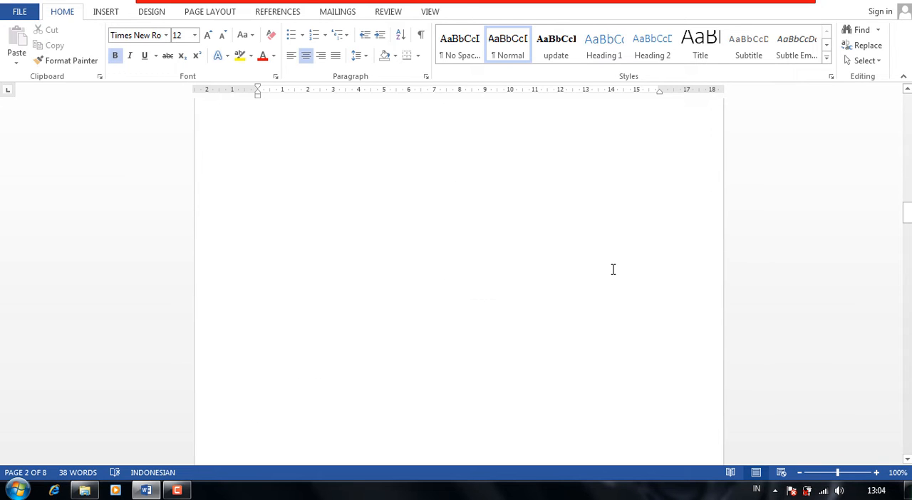
{"action": "scroll", "coordinate": [613, 271], "scroll_direction": "down", "scroll_amount": 18}
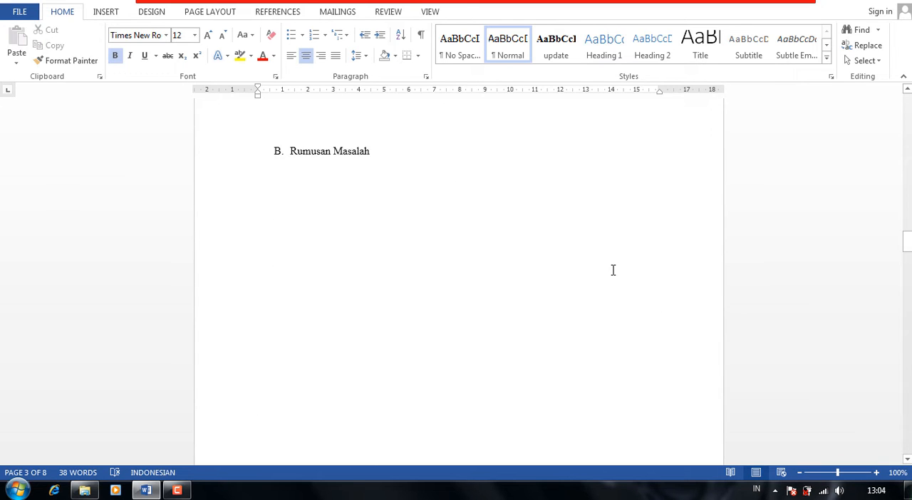
{"action": "scroll", "coordinate": [616, 276], "scroll_direction": "down", "scroll_amount": 1}
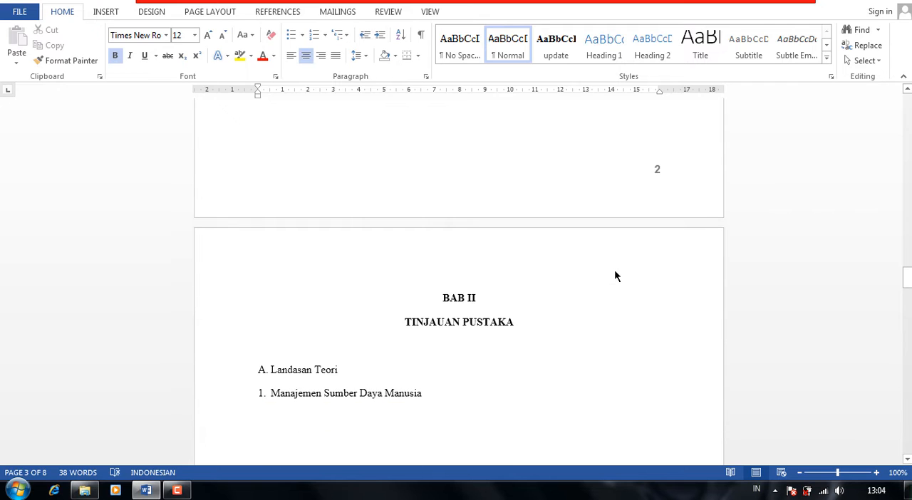
{"action": "scroll", "coordinate": [613, 270], "scroll_direction": "down", "scroll_amount": 9}
{"action": "scroll", "coordinate": [614, 270], "scroll_direction": "down", "scroll_amount": 8}
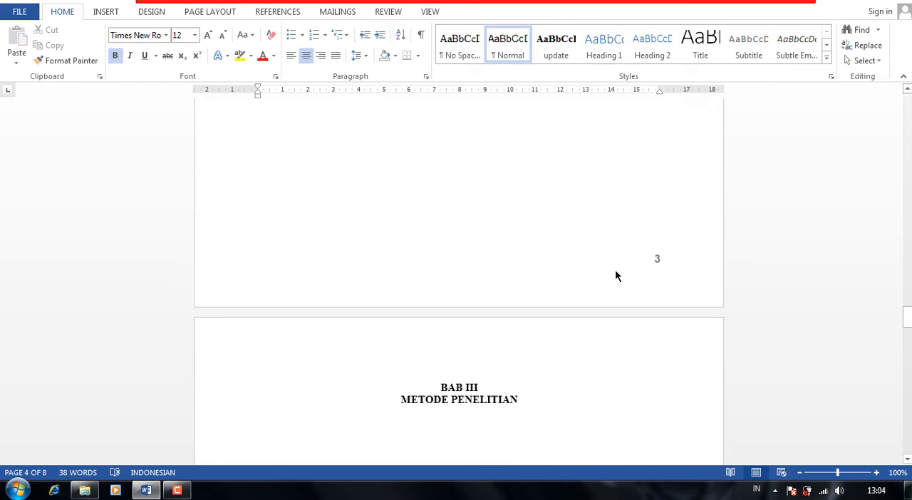
{"action": "scroll", "coordinate": [615, 270], "scroll_direction": "down", "scroll_amount": 9}
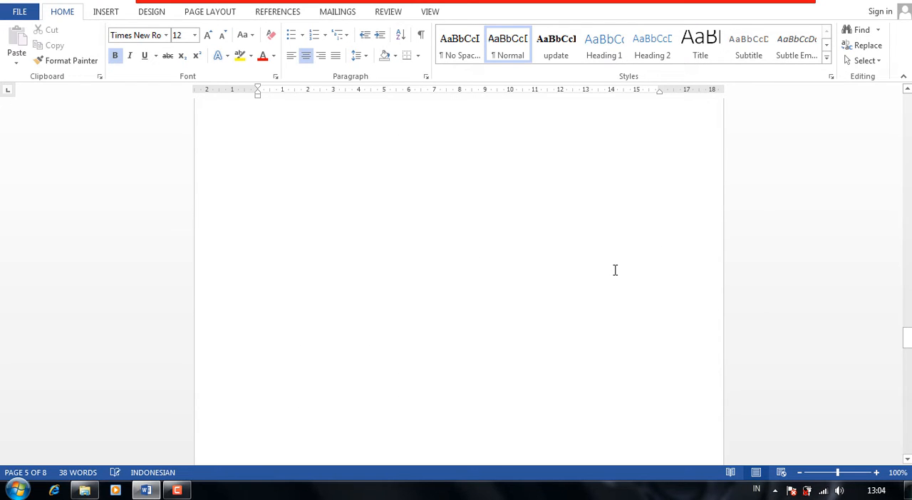
{"action": "scroll", "coordinate": [615, 269], "scroll_direction": "down", "scroll_amount": 9}
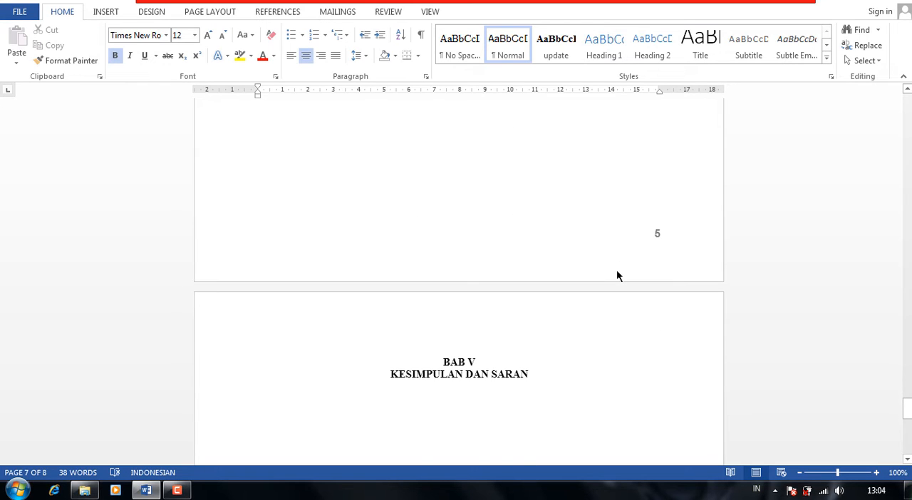
{"action": "scroll", "coordinate": [616, 271], "scroll_direction": "down", "scroll_amount": 8}
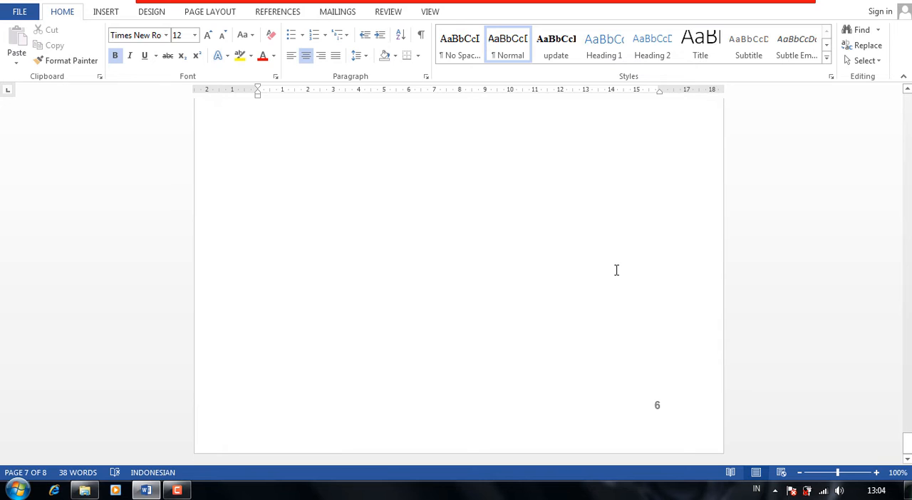
Update the Heading 1 style to match the formatting of the "KATA PENGANTAR" title on the first page.
{"action": "left_click_drag", "start_coordinate": [907, 452], "coordinate": [906, 102]}
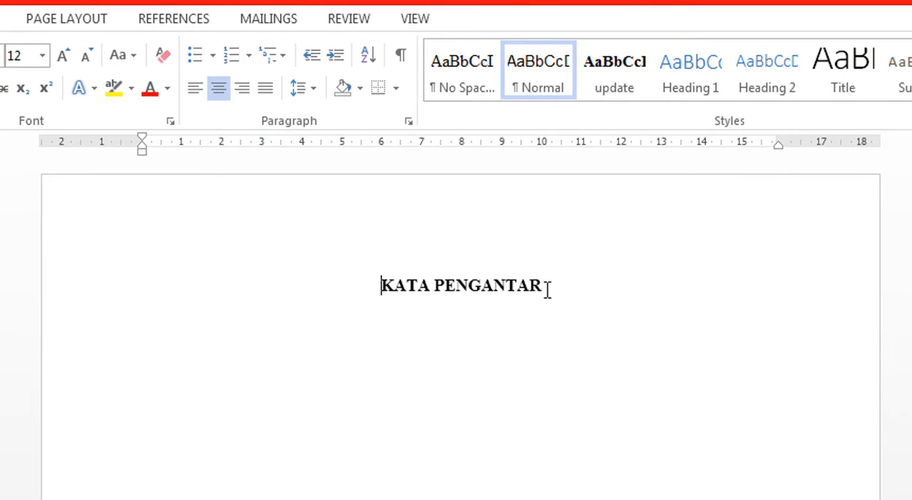
{"action": "left_click_drag", "start_coordinate": [544, 287], "coordinate": [386, 284]}
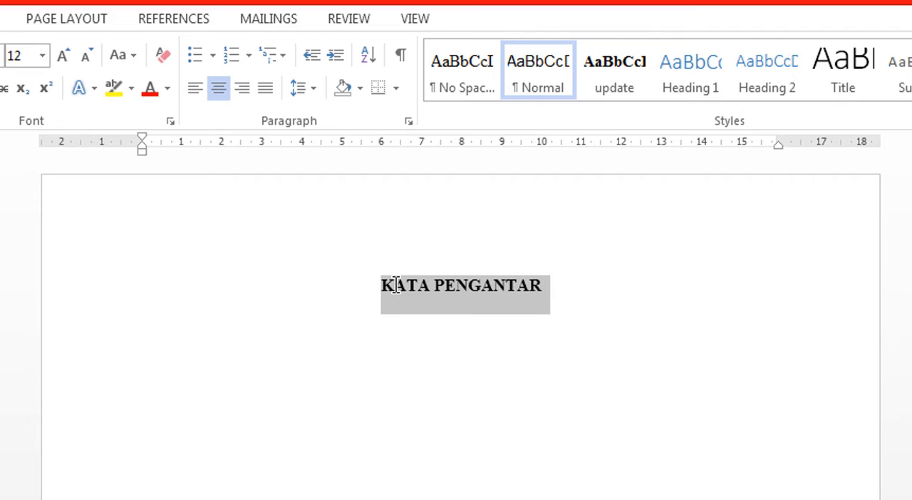
{"action": "left_click", "coordinate": [691, 97]}
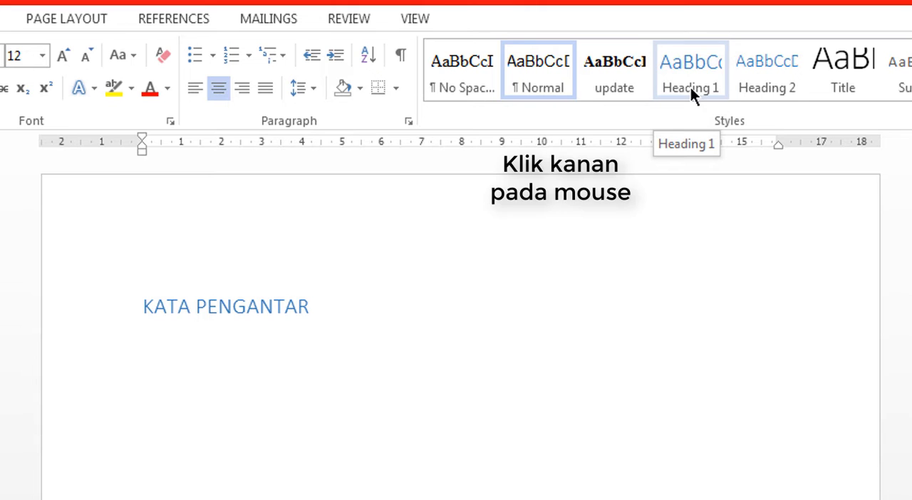
{"action": "right_click", "coordinate": [691, 93]}
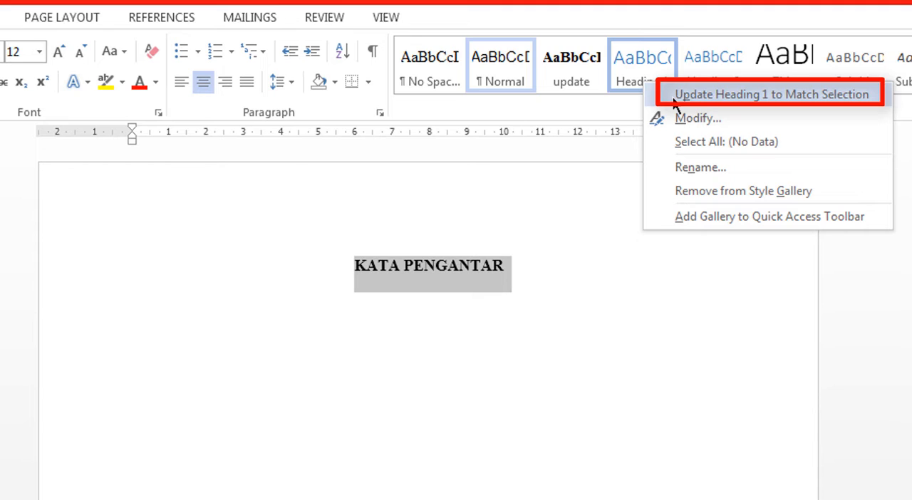
{"action": "left_click", "coordinate": [712, 94]}
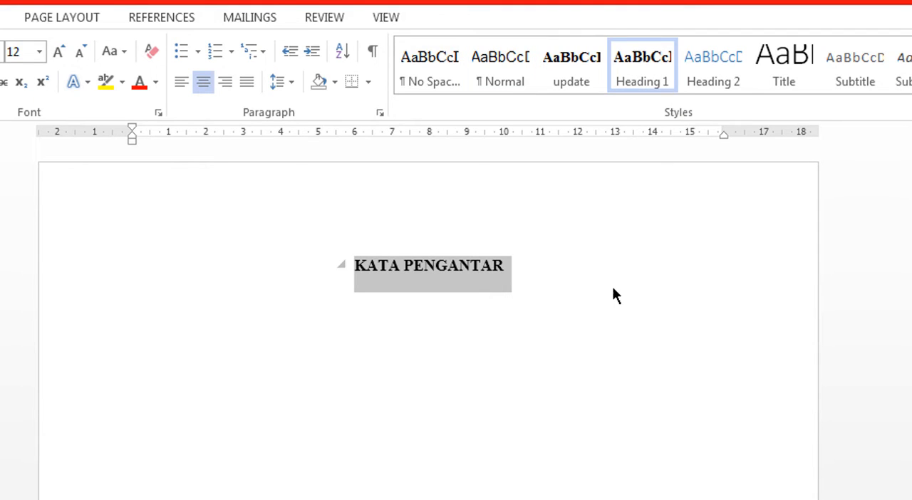
Apply the Heading 1 style to the "DAFTAR ISI" title.
{"action": "scroll", "coordinate": [611, 287], "scroll_direction": "down", "scroll_amount": 3}
{"action": "scroll", "coordinate": [611, 286], "scroll_direction": "down", "scroll_amount": 5}
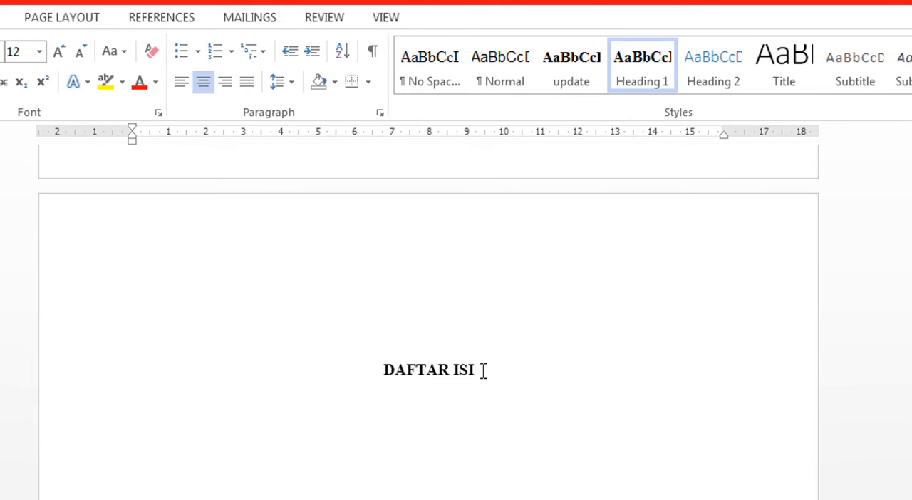
{"action": "left_click_drag", "start_coordinate": [476, 369], "coordinate": [399, 367]}
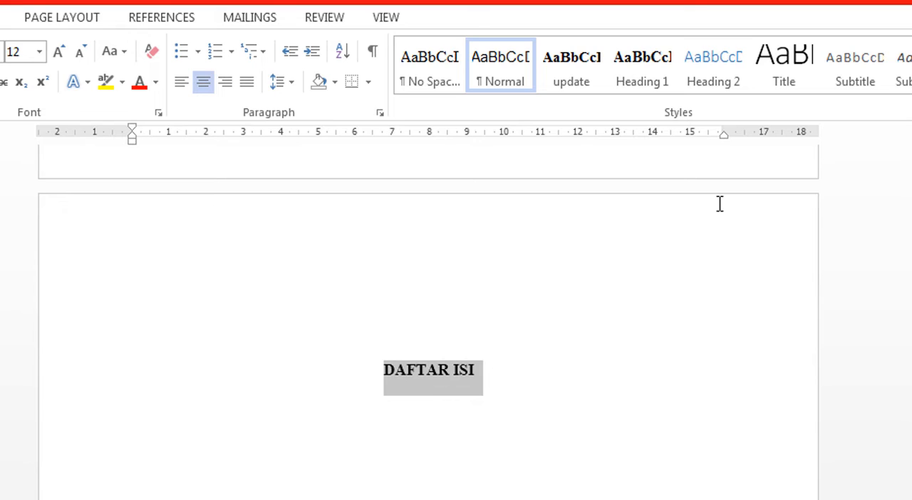
{"action": "left_click", "coordinate": [641, 68]}
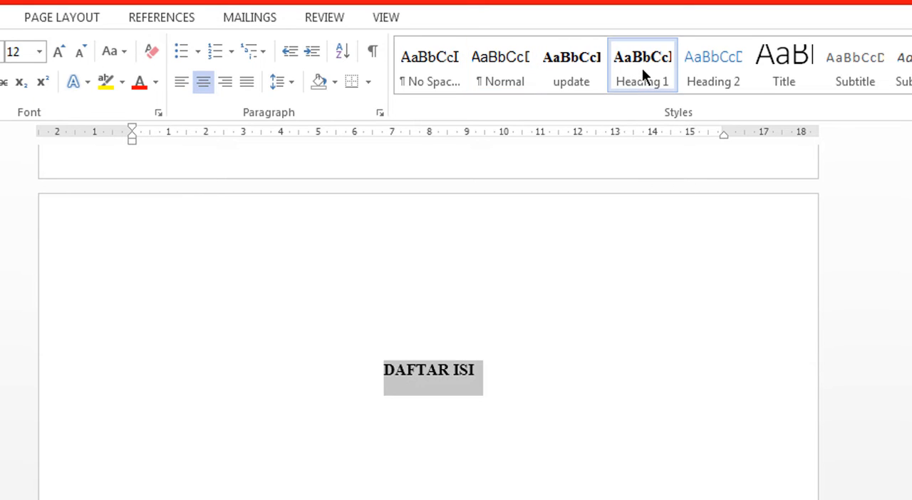
Apply the Heading 1 style to both lines of the "BAB I PENDAHULUAN" chapter title.
{"action": "scroll", "coordinate": [569, 373], "scroll_direction": "down", "scroll_amount": 1}
{"action": "scroll", "coordinate": [569, 375], "scroll_direction": "down", "scroll_amount": 3}
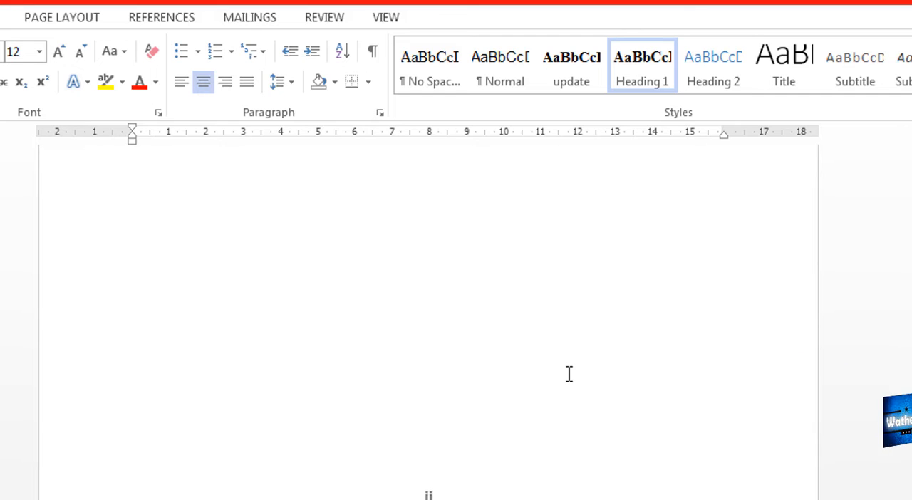
{"action": "scroll", "coordinate": [569, 375], "scroll_direction": "down", "scroll_amount": 5}
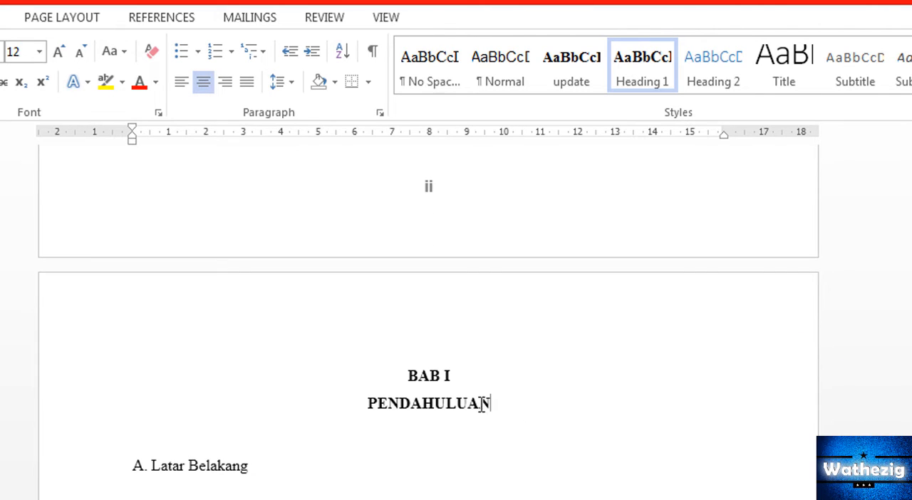
{"action": "left_click_drag", "start_coordinate": [496, 404], "coordinate": [413, 382]}
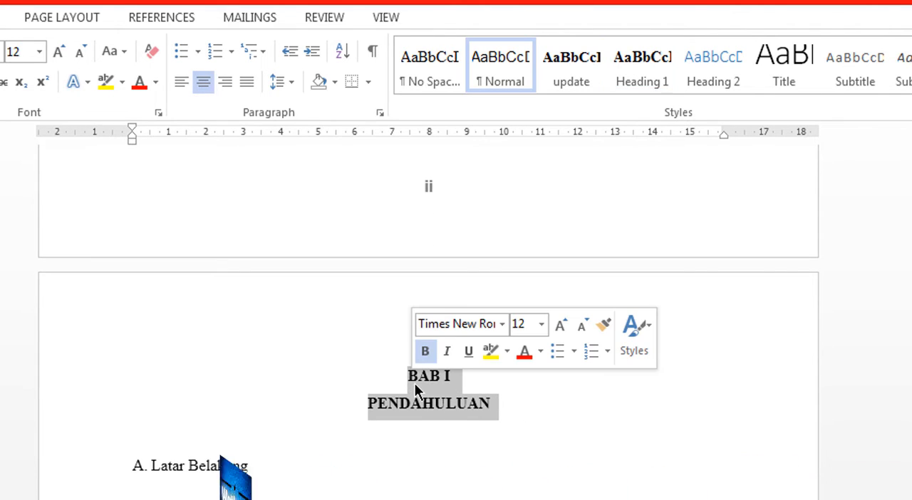
{"action": "left_click", "coordinate": [634, 69]}
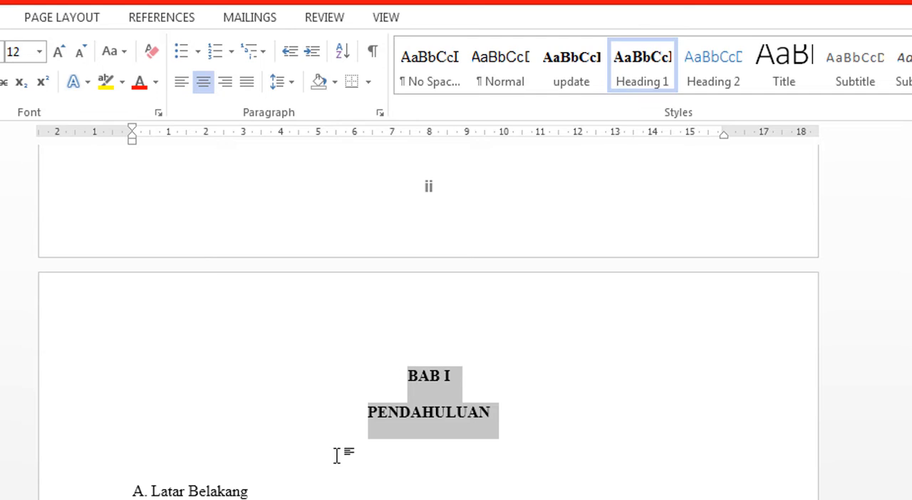
Update the Heading 2 style to match the formatting of the "Latar Belakang" subheading in BAB I.
{"action": "scroll", "coordinate": [337, 456], "scroll_direction": "down", "scroll_amount": 2}
{"action": "left_click", "coordinate": [153, 353]}
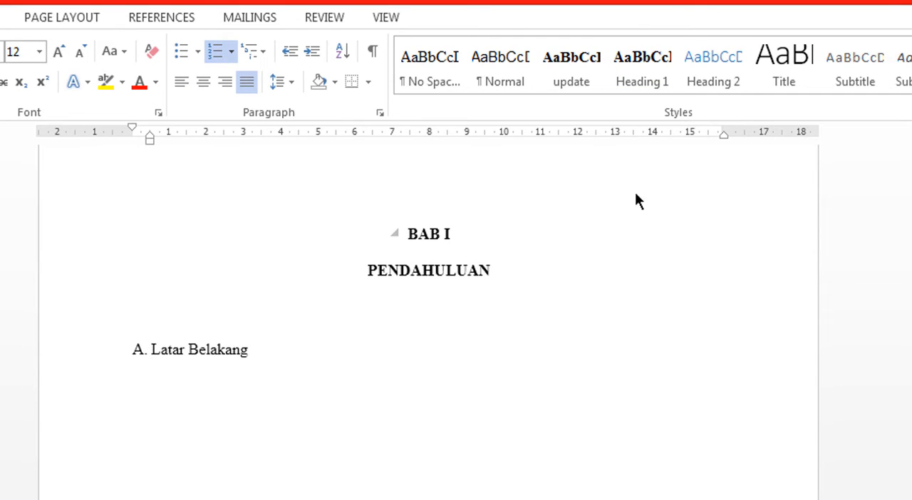
{"action": "left_click", "coordinate": [715, 74]}
{"action": "right_click", "coordinate": [715, 72]}
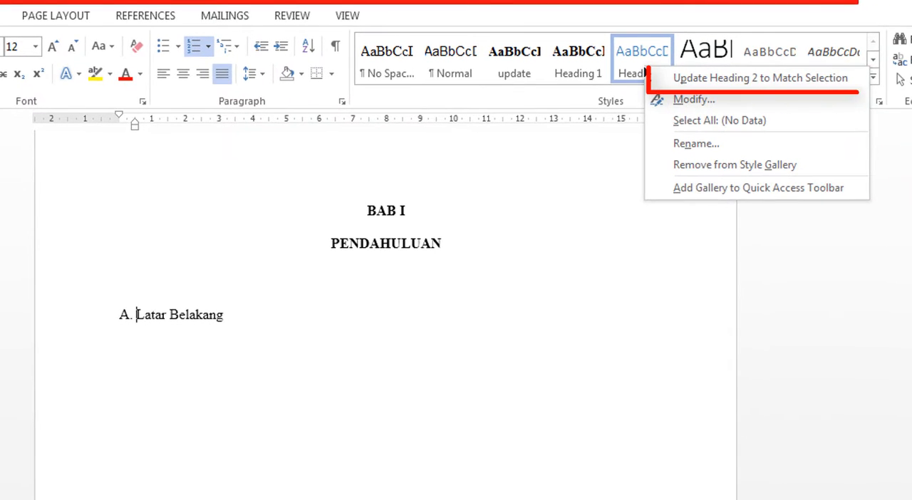
{"action": "left_click", "coordinate": [713, 78]}
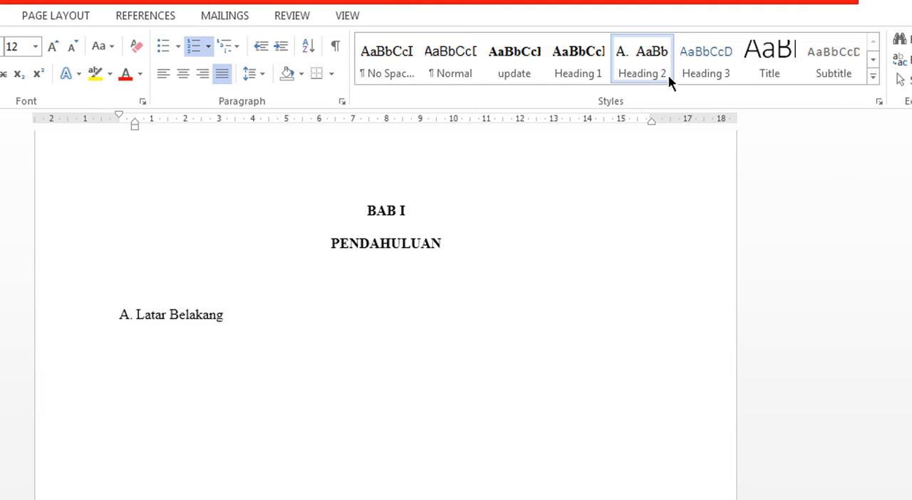
Apply the Heading 2 style to the "Rumusan Masalah" subheading.
{"action": "scroll", "coordinate": [420, 300], "scroll_direction": "down", "scroll_amount": 5}
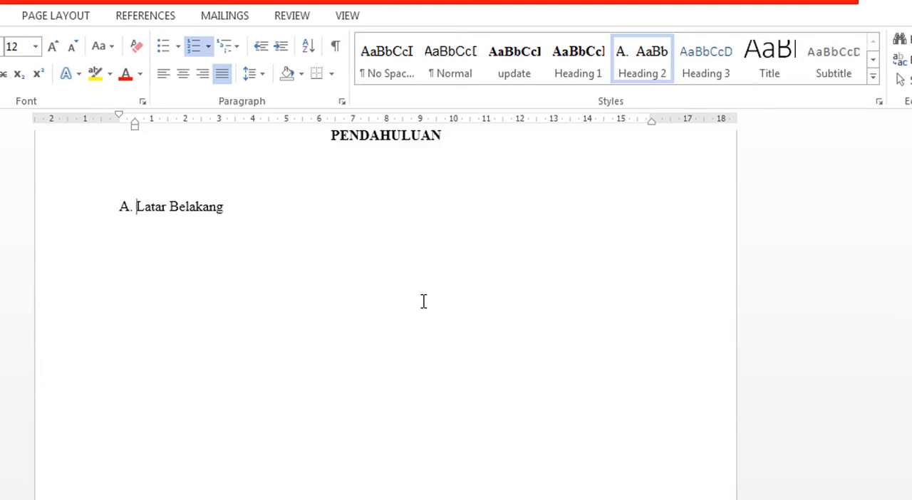
{"action": "scroll", "coordinate": [426, 302], "scroll_direction": "down", "scroll_amount": 5}
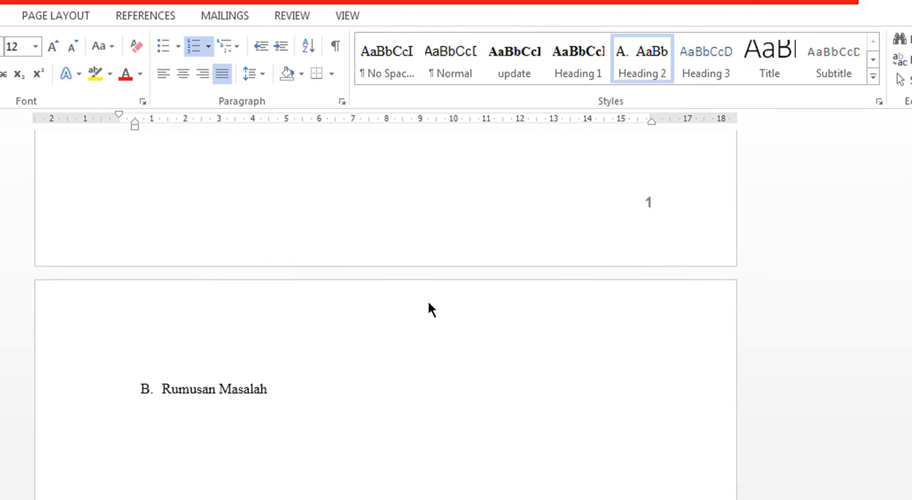
{"action": "left_click", "coordinate": [162, 342]}
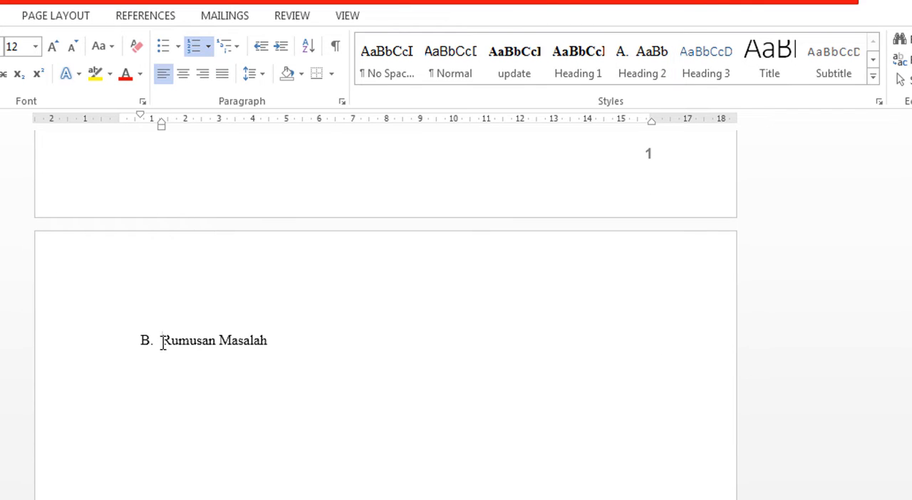
{"action": "left_click", "coordinate": [643, 62]}
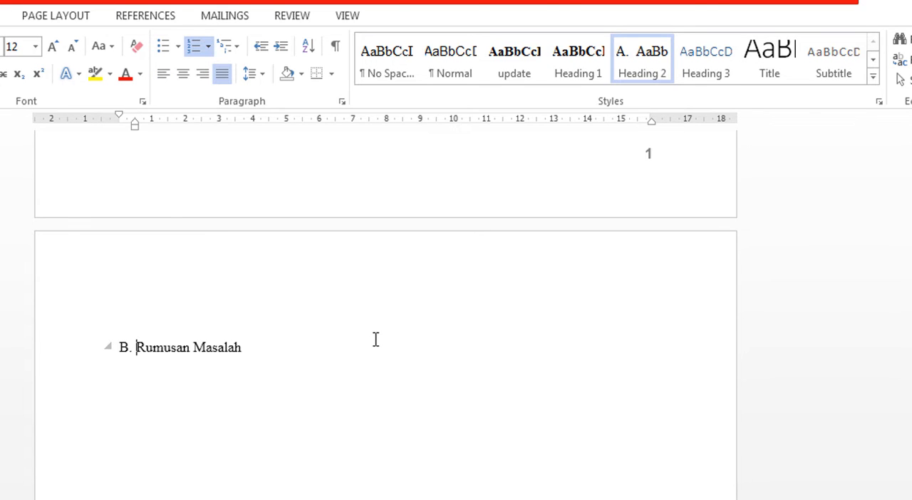
Apply the Heading 1 style to both lines of the "BAB II TINJAUAN PUSTAKA" chapter title.
{"action": "scroll", "coordinate": [376, 339], "scroll_direction": "down", "scroll_amount": 5}
{"action": "scroll", "coordinate": [378, 339], "scroll_direction": "down", "scroll_amount": 5}
{"action": "left_click_drag", "start_coordinate": [463, 423], "coordinate": [377, 403]}
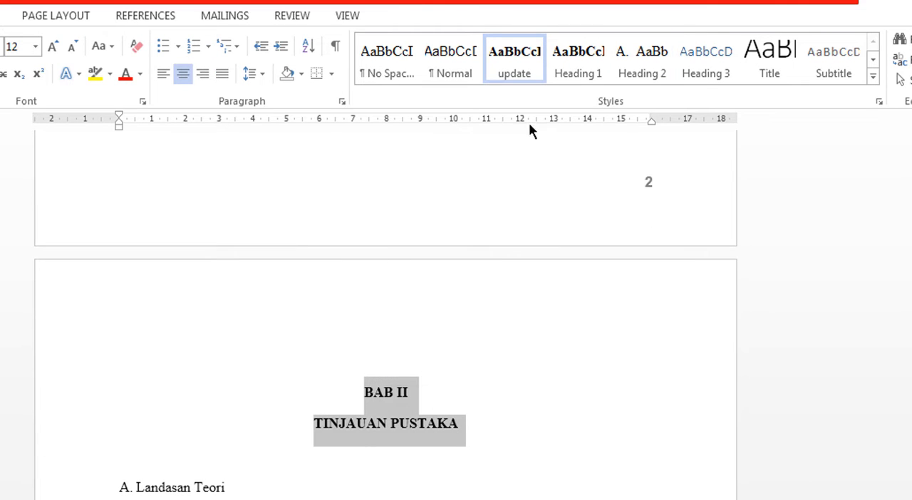
{"action": "left_click", "coordinate": [579, 82]}
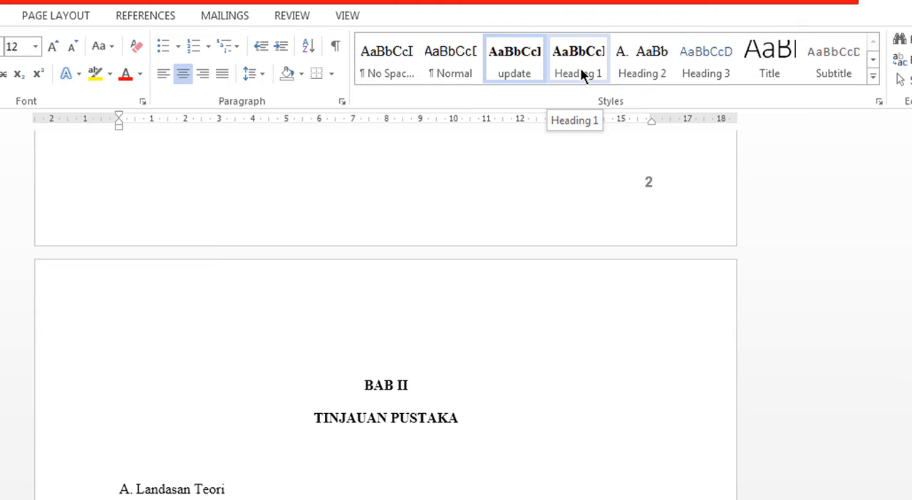
{"action": "left_click", "coordinate": [579, 69]}
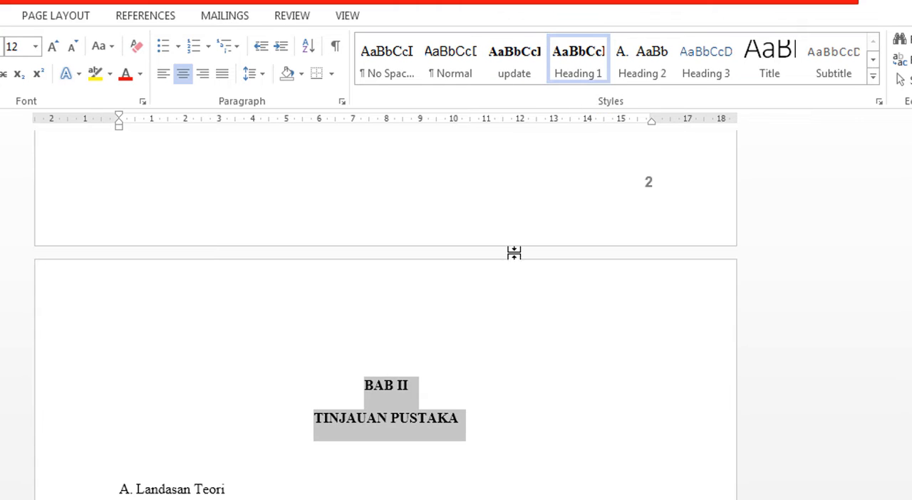
Apply the Heading 2 style to the "Landasan Teori" subheading in BAB II.
{"action": "scroll", "coordinate": [517, 246], "scroll_direction": "down", "scroll_amount": 5}
{"action": "left_click", "coordinate": [138, 277]}
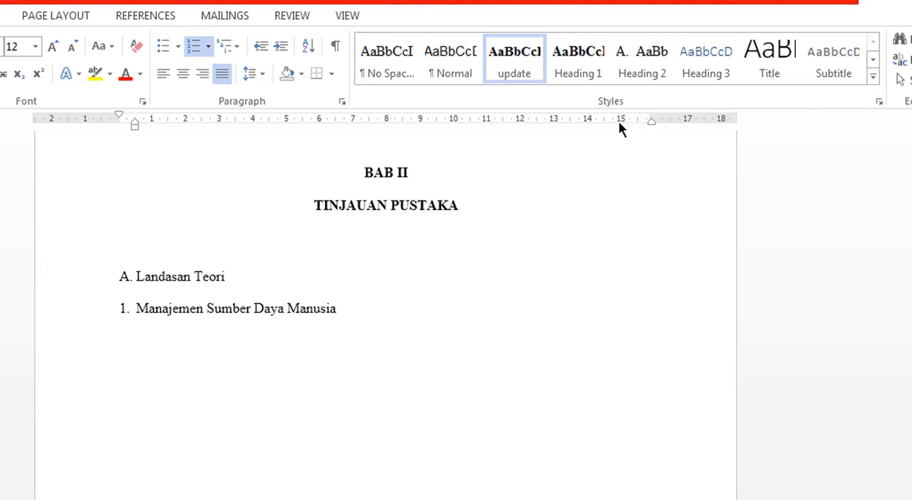
{"action": "left_click", "coordinate": [639, 60]}
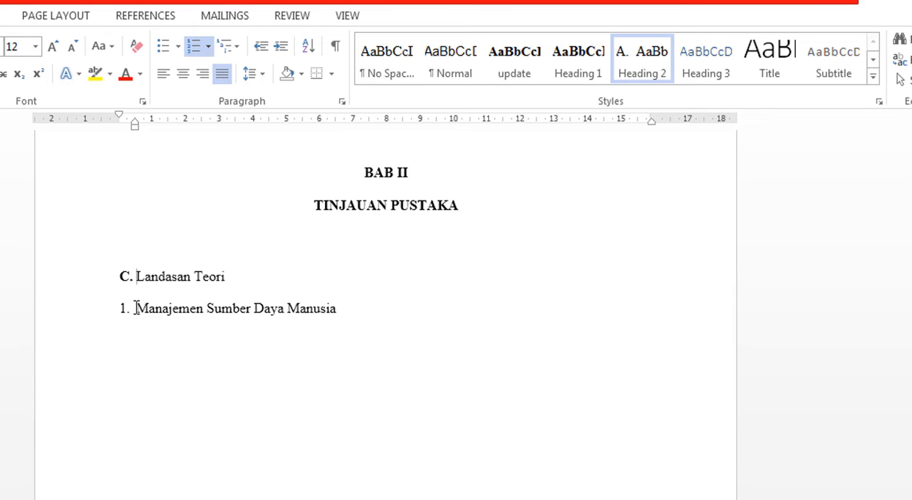
Update the Heading 3 style to match the formatting of the "Manajemen Sumber Daya Manusia" subheading in BAB II.
{"action": "left_click", "coordinate": [135, 309]}
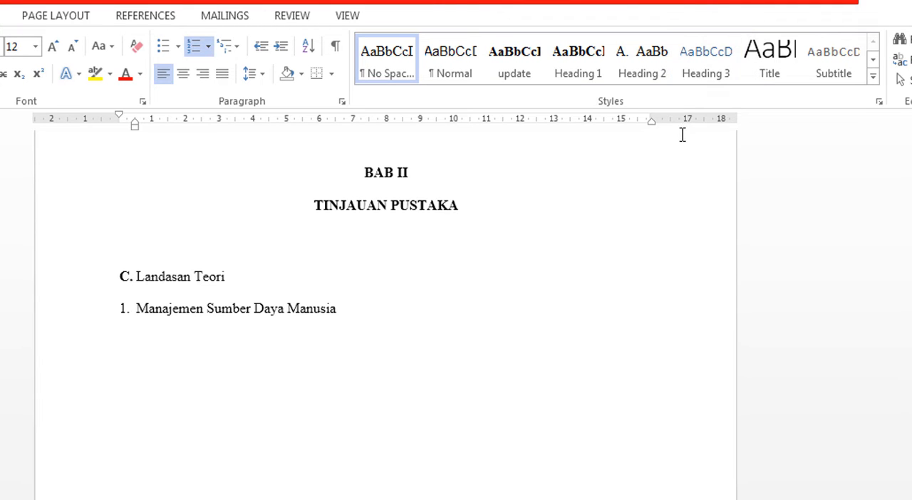
{"action": "right_click", "coordinate": [696, 65]}
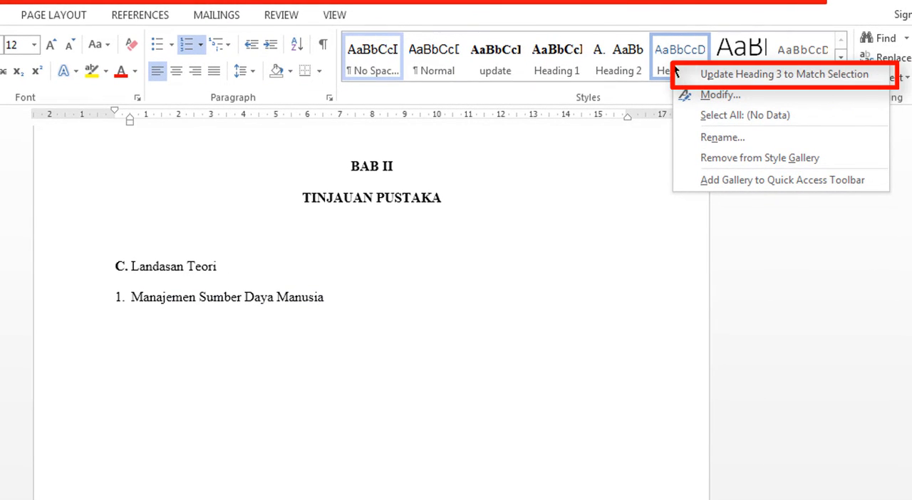
{"action": "left_click", "coordinate": [685, 73]}
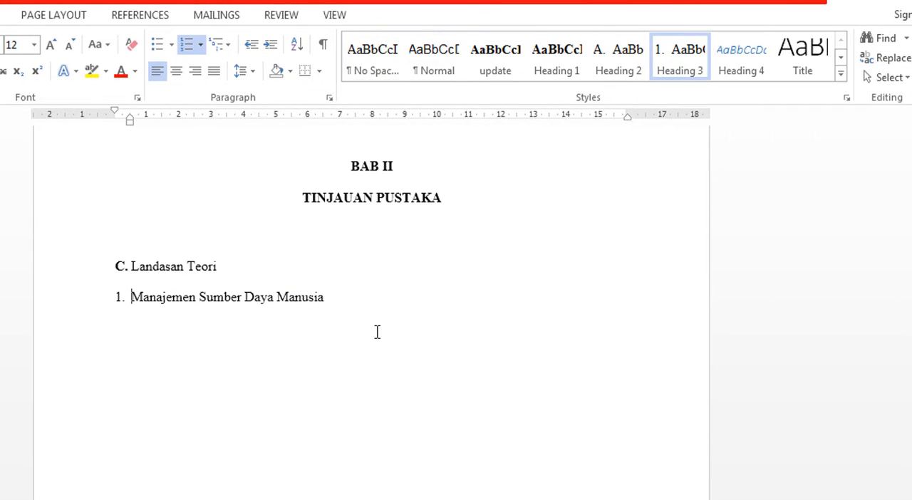
Apply the Heading 1 style to both lines of the "BAB III METODE PENELITIAN" chapter title.
{"action": "scroll", "coordinate": [376, 332], "scroll_direction": "down", "scroll_amount": 5}
{"action": "scroll", "coordinate": [377, 330], "scroll_direction": "down", "scroll_amount": 5}
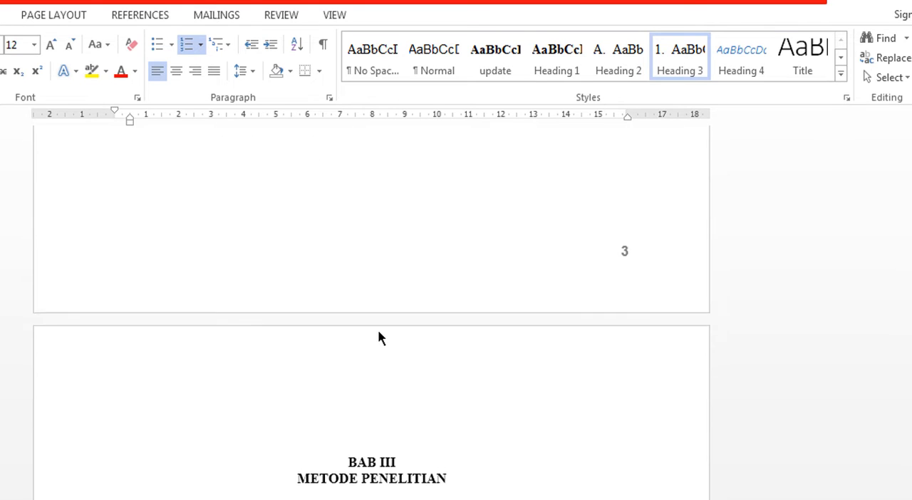
{"action": "left_click_drag", "start_coordinate": [450, 307], "coordinate": [348, 291]}
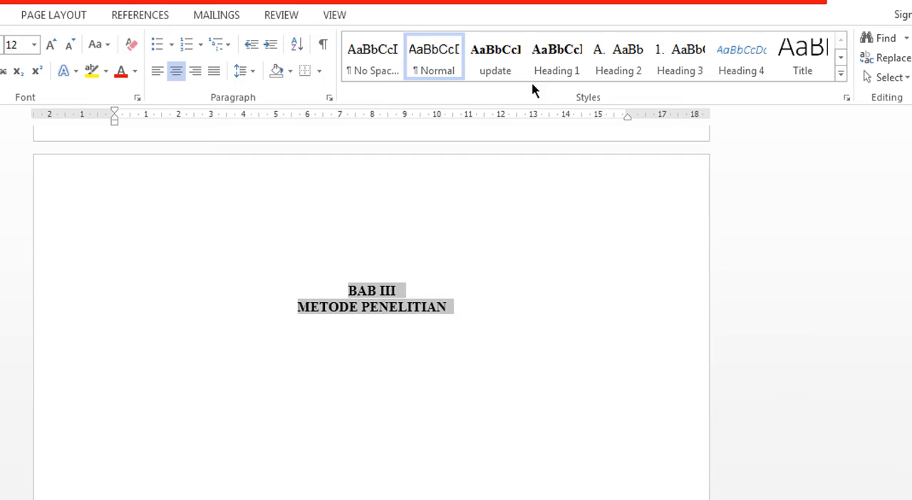
{"action": "left_click", "coordinate": [544, 65]}
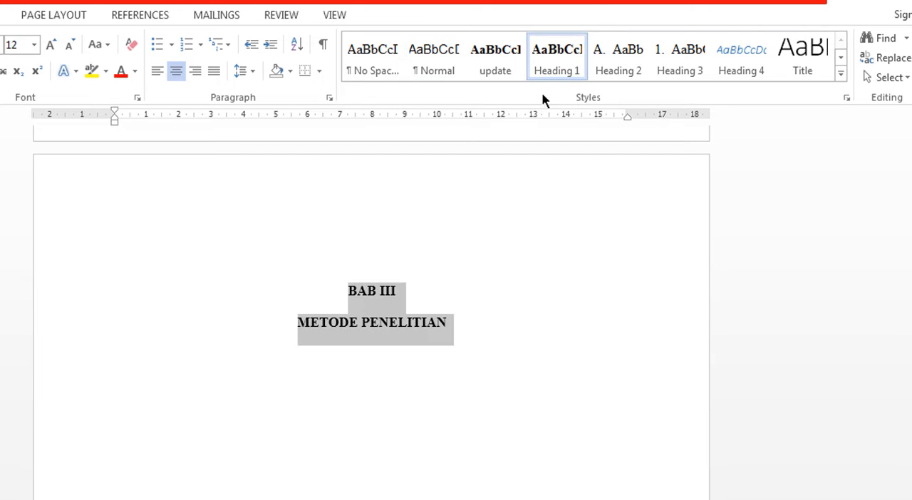
Apply the Heading 1 style to both lines of the "BAB IV HASIL PENELITIAN" chapter title.
{"action": "scroll", "coordinate": [392, 377], "scroll_direction": "down", "scroll_amount": 5}
{"action": "scroll", "coordinate": [392, 374], "scroll_direction": "down", "scroll_amount": 5}
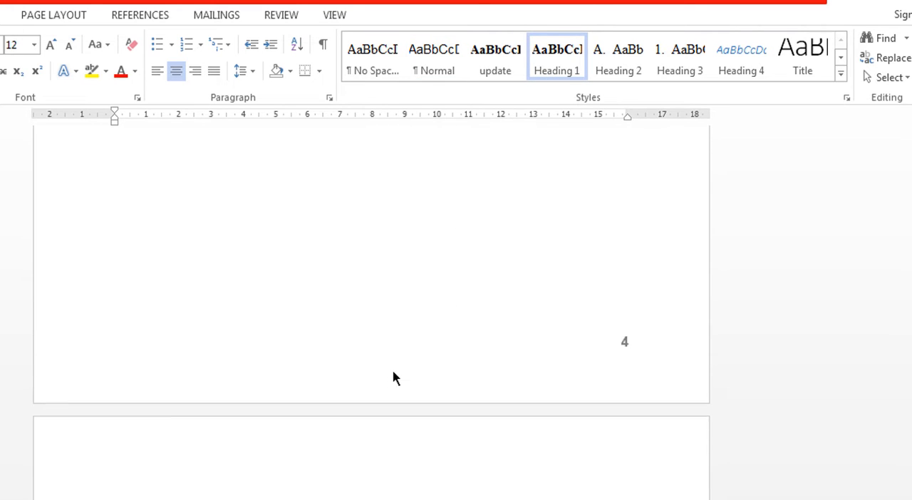
{"action": "left_click_drag", "start_coordinate": [441, 406], "coordinate": [347, 390]}
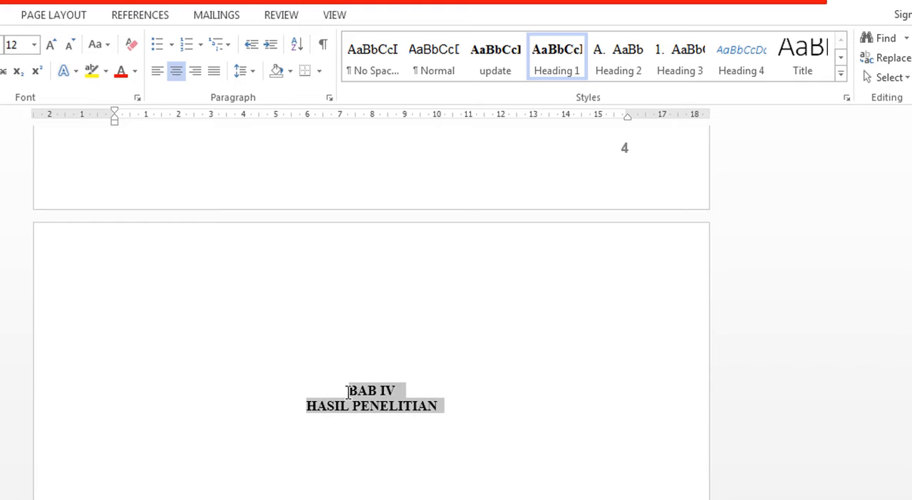
{"action": "left_click", "coordinate": [560, 67]}
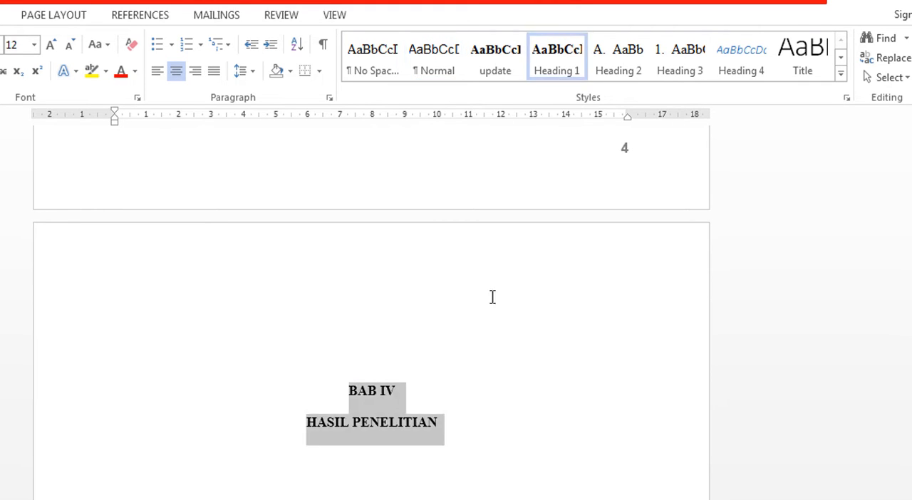
Apply the Heading 1 style to both lines of the "BAB V KESIMPULAN DAN SARAN" chapter title.
{"action": "scroll", "coordinate": [496, 317], "scroll_direction": "down", "scroll_amount": 5}
{"action": "scroll", "coordinate": [495, 316], "scroll_direction": "down", "scroll_amount": 6}
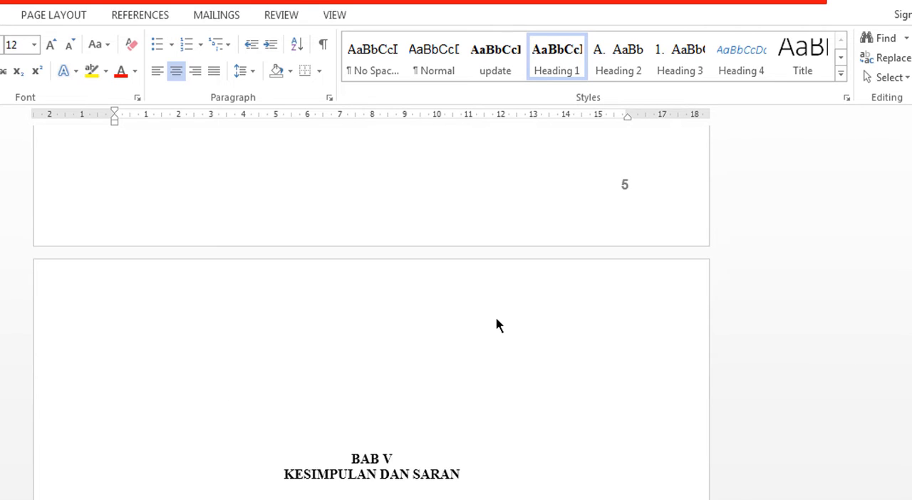
{"action": "left_click_drag", "start_coordinate": [431, 261], "coordinate": [352, 244]}
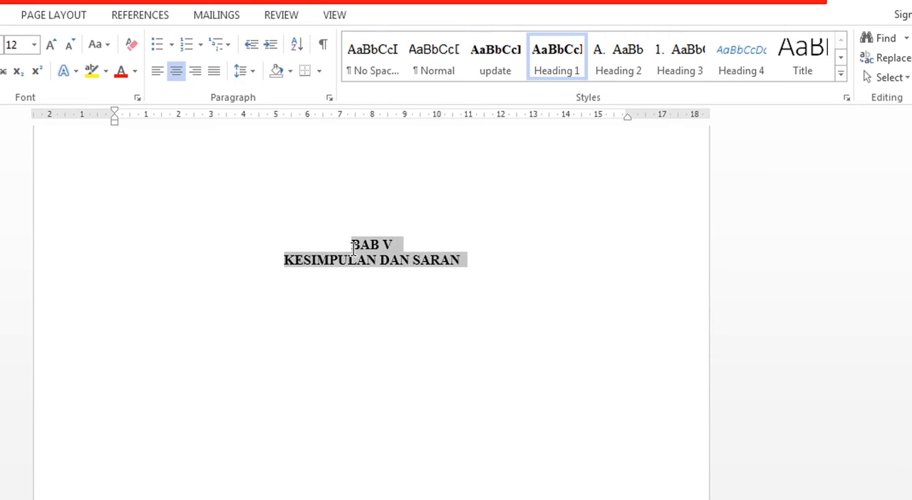
{"action": "left_click", "coordinate": [552, 72]}
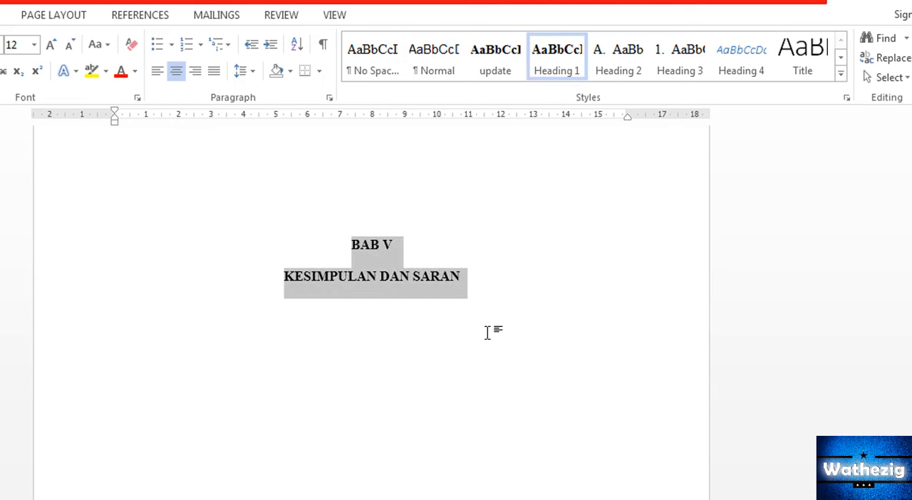
Insert the built-in Automatic Table 1 table of contents below the "DAFTAR ISI" title.
{"action": "scroll", "coordinate": [488, 330], "scroll_direction": "down", "scroll_amount": 5}
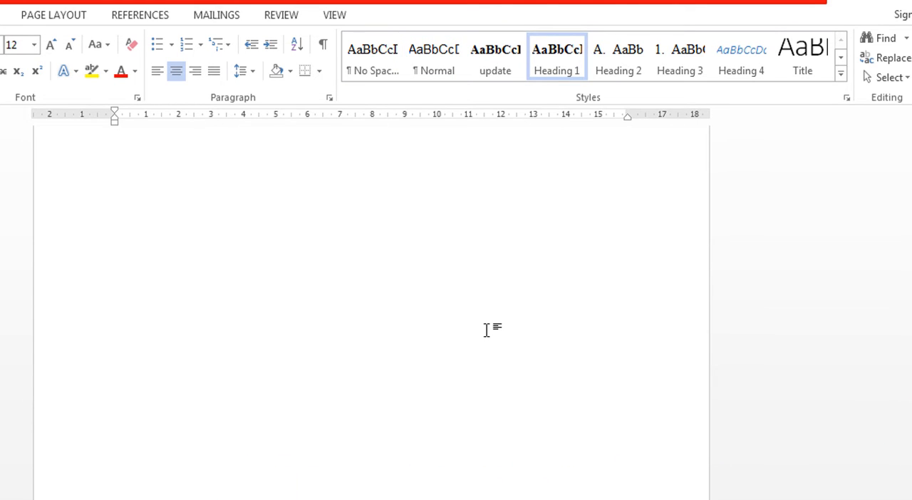
{"action": "scroll", "coordinate": [486, 330], "scroll_direction": "up", "scroll_amount": 4}
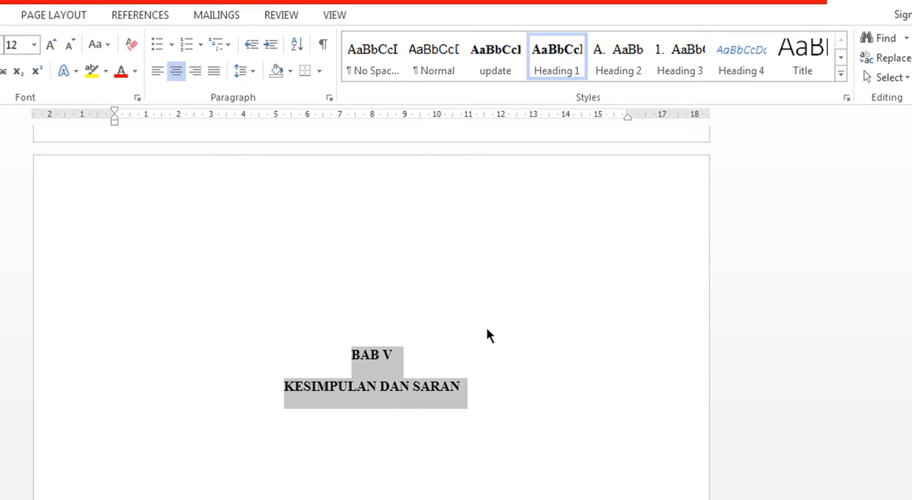
{"action": "scroll", "coordinate": [486, 331], "scroll_direction": "up", "scroll_amount": 5}
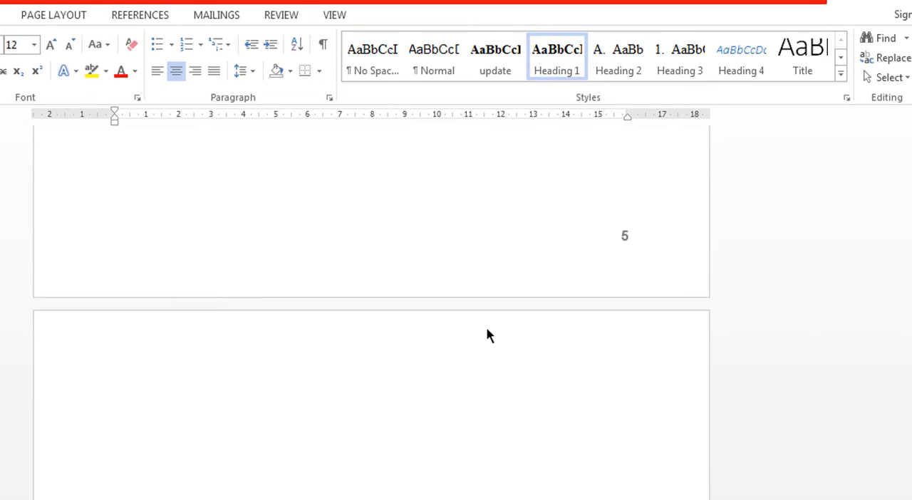
{"action": "scroll", "coordinate": [486, 328], "scroll_direction": "up", "scroll_amount": 6}
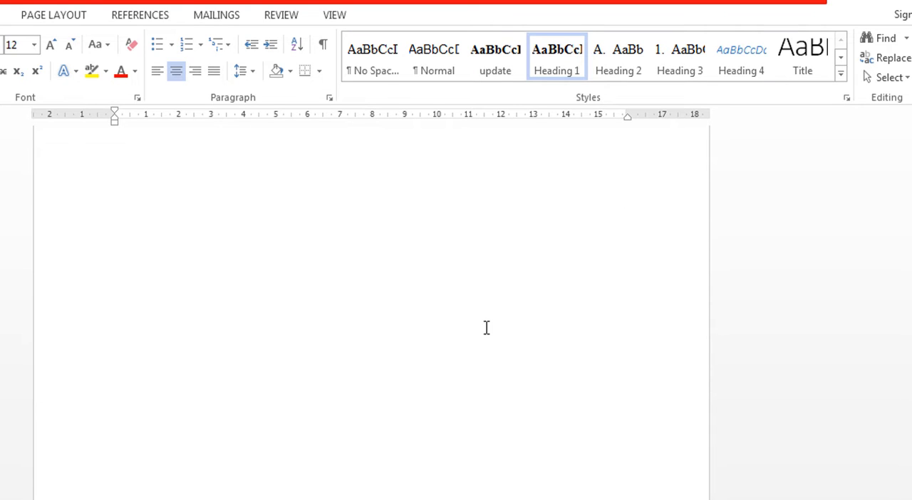
{"action": "scroll", "coordinate": [486, 327], "scroll_direction": "up", "scroll_amount": 8}
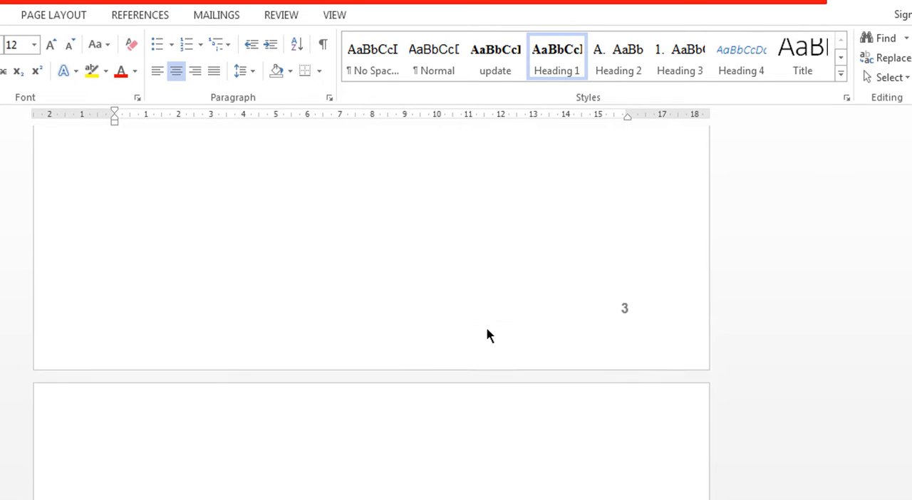
{"action": "scroll", "coordinate": [486, 327], "scroll_direction": "up", "scroll_amount": 8}
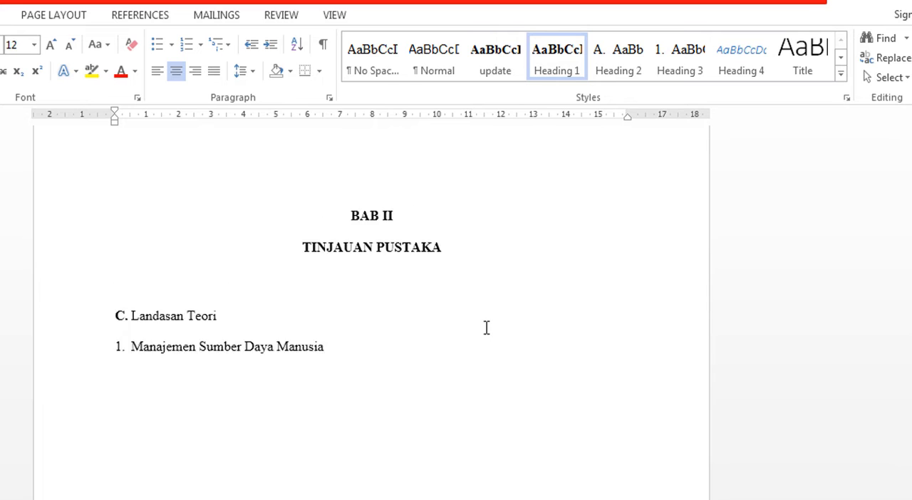
{"action": "scroll", "coordinate": [485, 327], "scroll_direction": "up", "scroll_amount": 2}
{"action": "scroll", "coordinate": [486, 326], "scroll_direction": "up", "scroll_amount": 8}
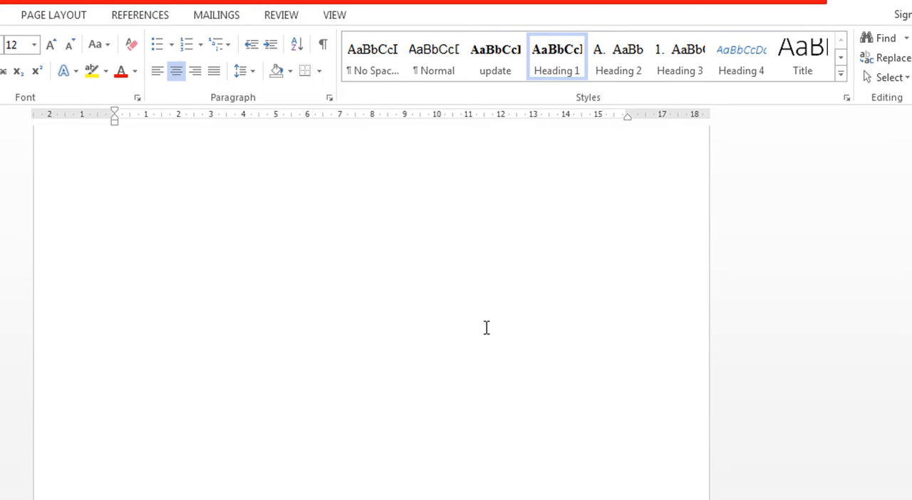
{"action": "scroll", "coordinate": [485, 327], "scroll_direction": "up", "scroll_amount": 8}
{"action": "scroll", "coordinate": [486, 327], "scroll_direction": "up", "scroll_amount": 3}
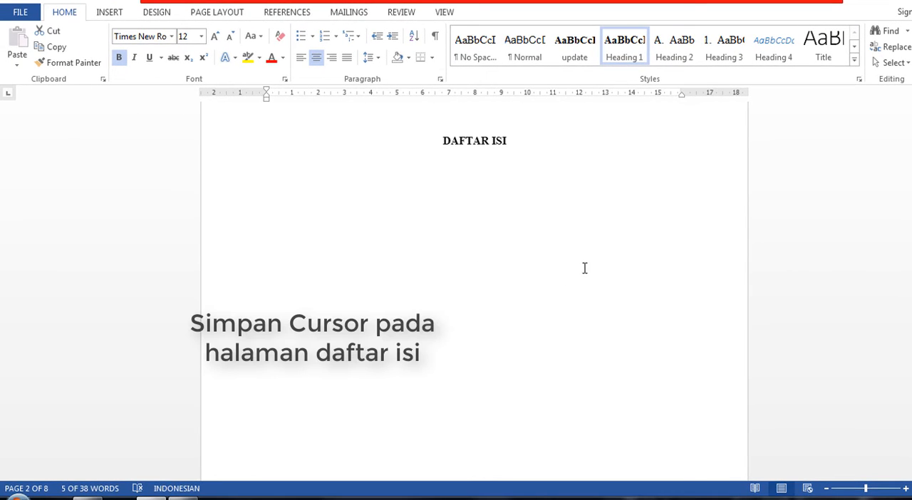
{"action": "left_click", "coordinate": [268, 204]}
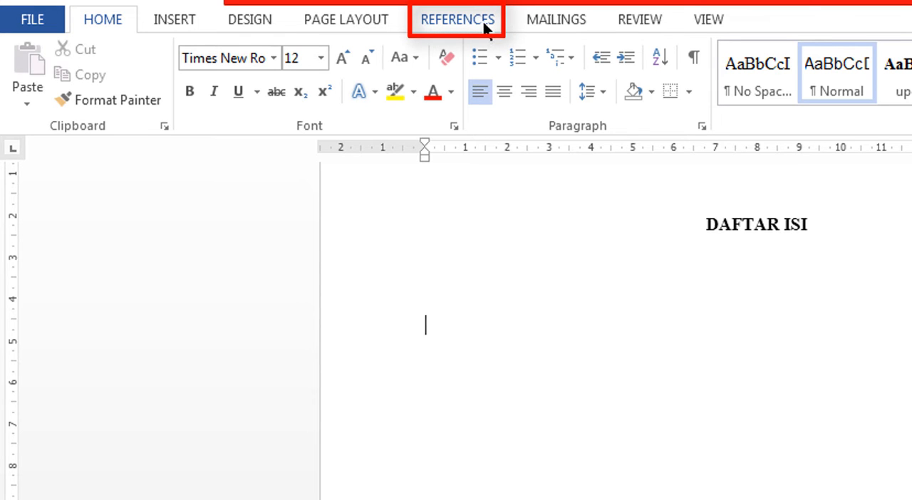
{"action": "left_click", "coordinate": [487, 26]}
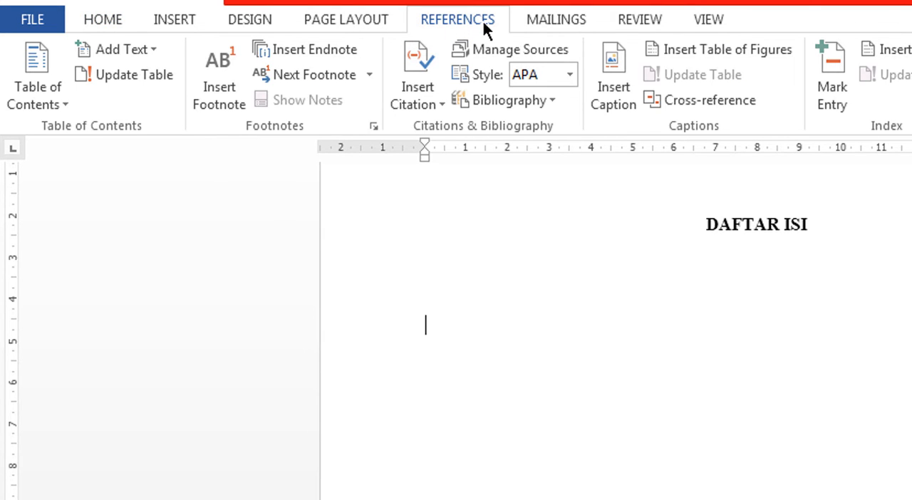
{"action": "left_click", "coordinate": [63, 105]}
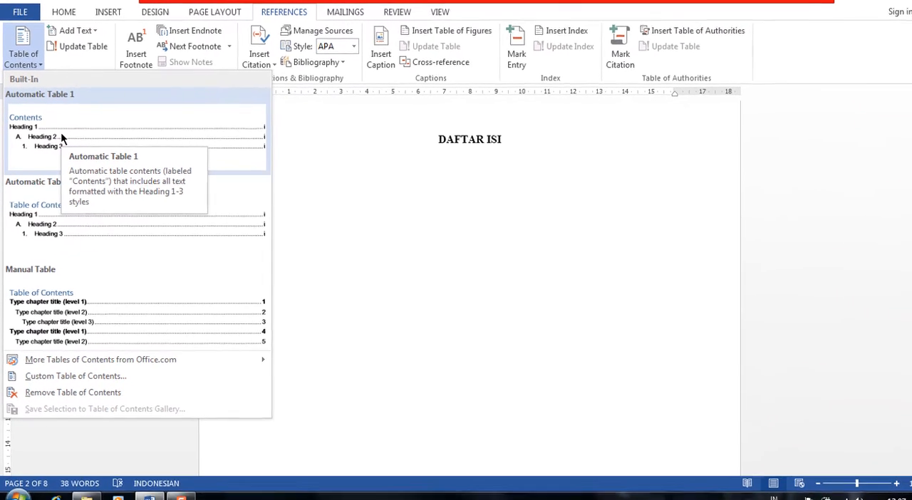
{"action": "left_click", "coordinate": [61, 137]}
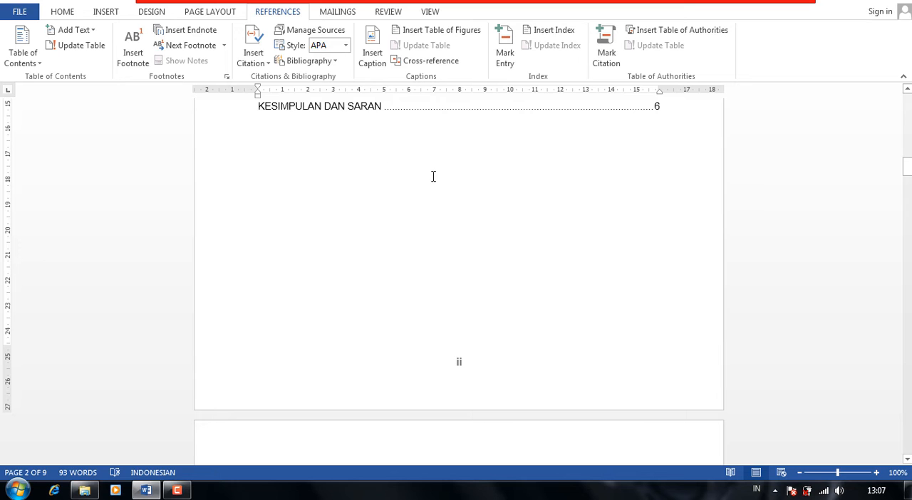
Delete the "Contents" title from the inserted table of contents, keeping its entries.
{"action": "scroll", "coordinate": [464, 187], "scroll_direction": "up", "scroll_amount": 3}
{"action": "scroll", "coordinate": [464, 187], "scroll_direction": "up", "scroll_amount": 1}
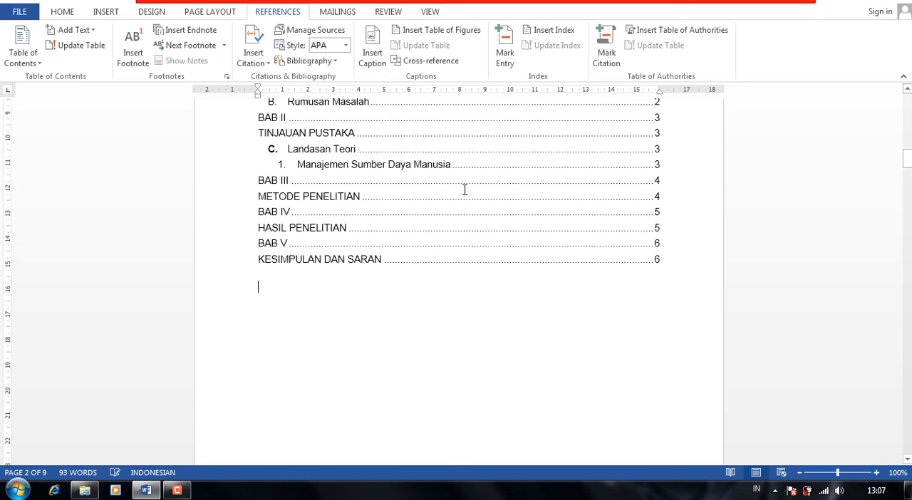
{"action": "scroll", "coordinate": [506, 256], "scroll_direction": "up", "scroll_amount": 2}
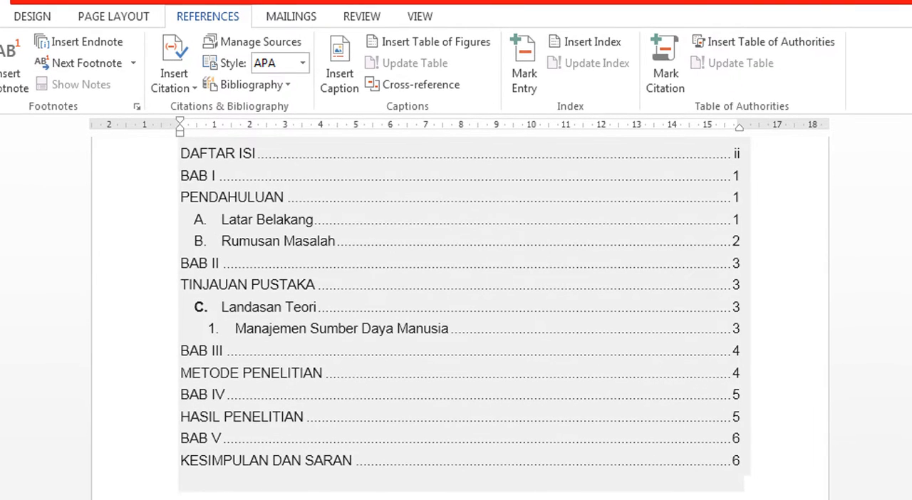
{"action": "scroll", "coordinate": [181, 493], "scroll_direction": "up", "scroll_amount": 2}
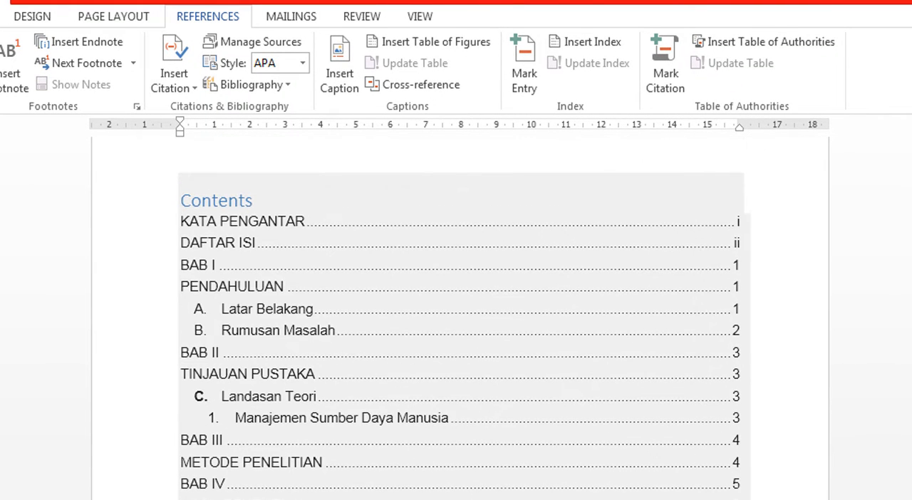
{"action": "double_click", "coordinate": [235, 203]}
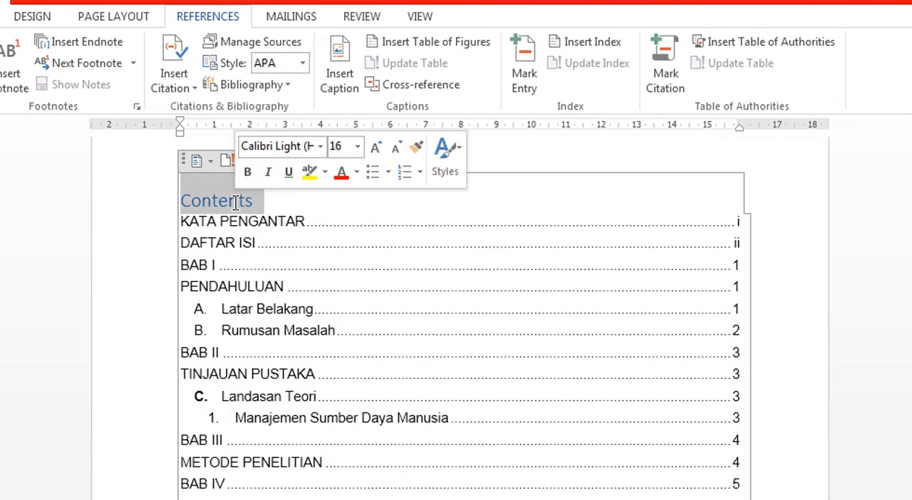
{"action": "key", "text": "Delete"}
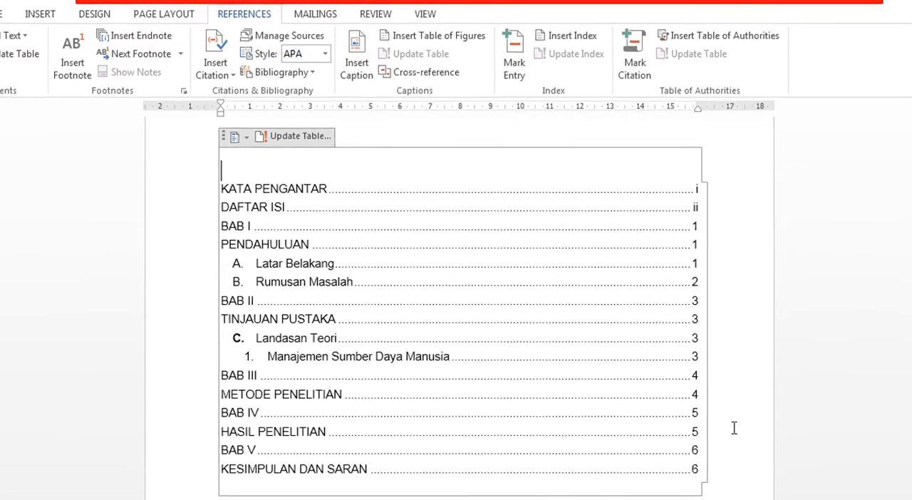
Replace the paragraph break between "BAB I" and "PENDAHULUAN" in the chapter title with a manual line break.
{"action": "scroll", "coordinate": [715, 401], "scroll_direction": "down", "scroll_amount": 10}
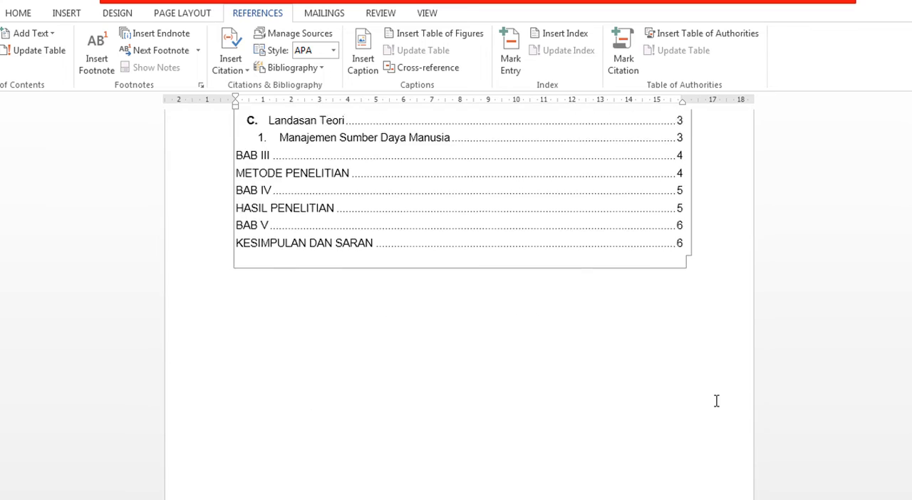
{"action": "scroll", "coordinate": [714, 402], "scroll_direction": "down", "scroll_amount": 5}
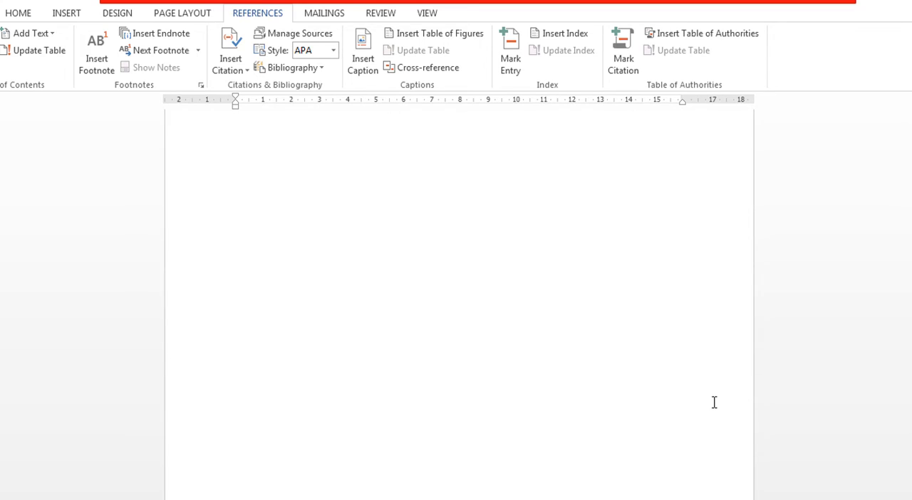
{"action": "scroll", "coordinate": [714, 403], "scroll_direction": "down", "scroll_amount": 4}
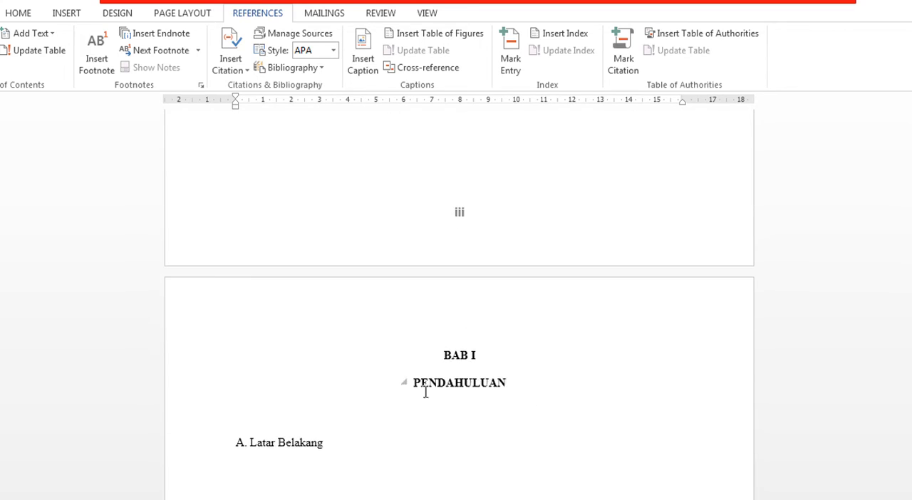
{"action": "left_click", "coordinate": [411, 382]}
{"action": "key", "text": "BackSpace"}
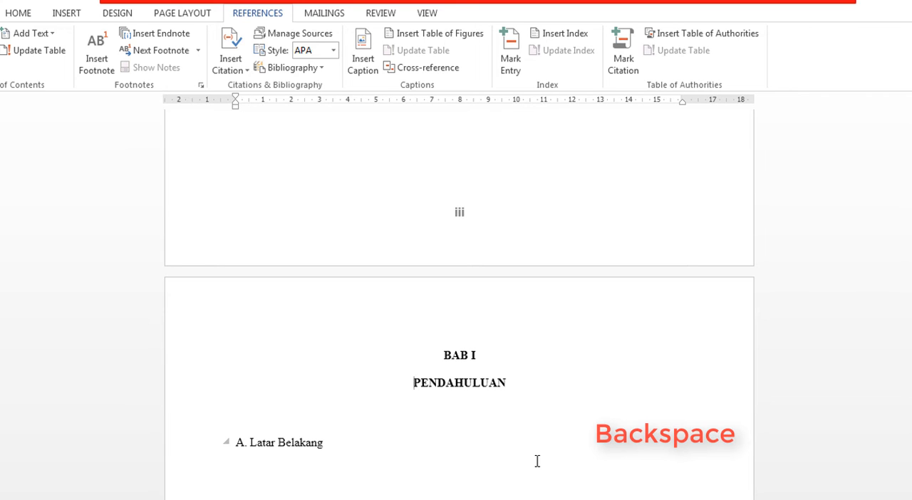
{"action": "key", "text": "BackSpace"}
{"action": "key", "text": "BackSpace"}
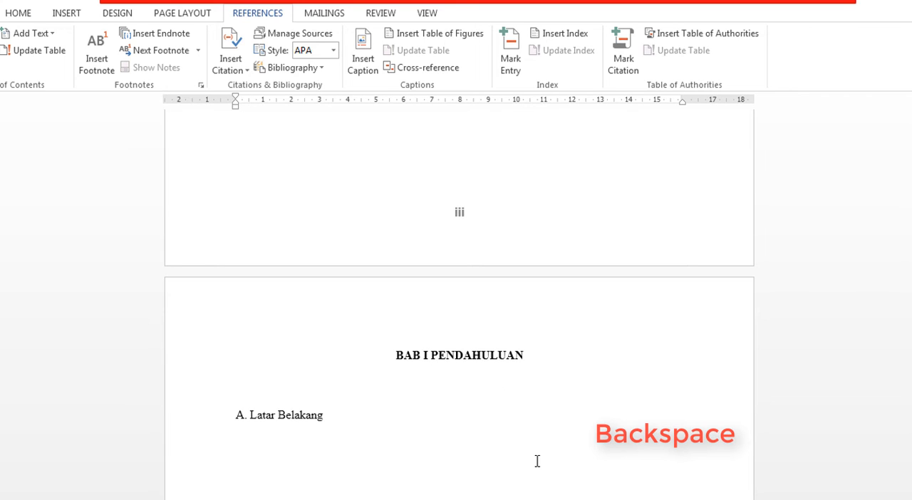
{"action": "key", "text": "shift+Return"}
{"action": "key", "text": "shift+Return"}
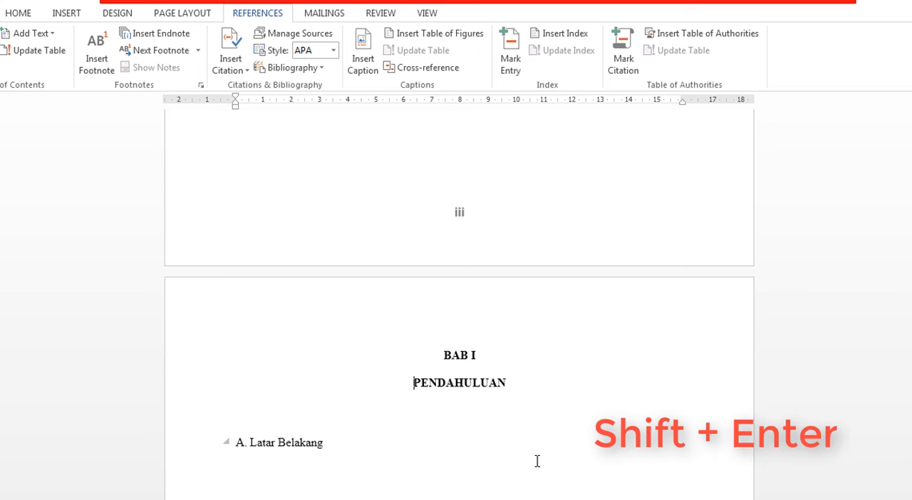
Replace the paragraph break between "BAB II" and "TINJAUAN PUSTAKA" in the chapter title with a manual line break.
{"action": "scroll", "coordinate": [537, 461], "scroll_direction": "down", "scroll_amount": 6}
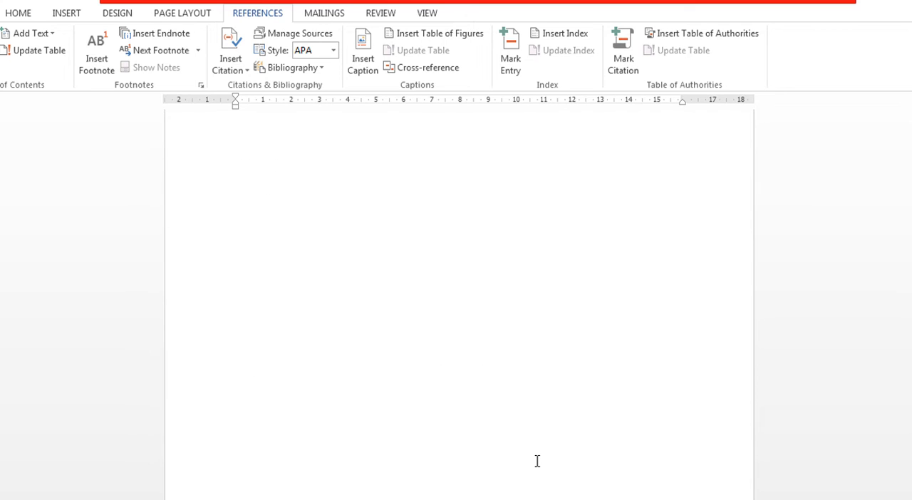
{"action": "scroll", "coordinate": [537, 461], "scroll_direction": "down", "scroll_amount": 10}
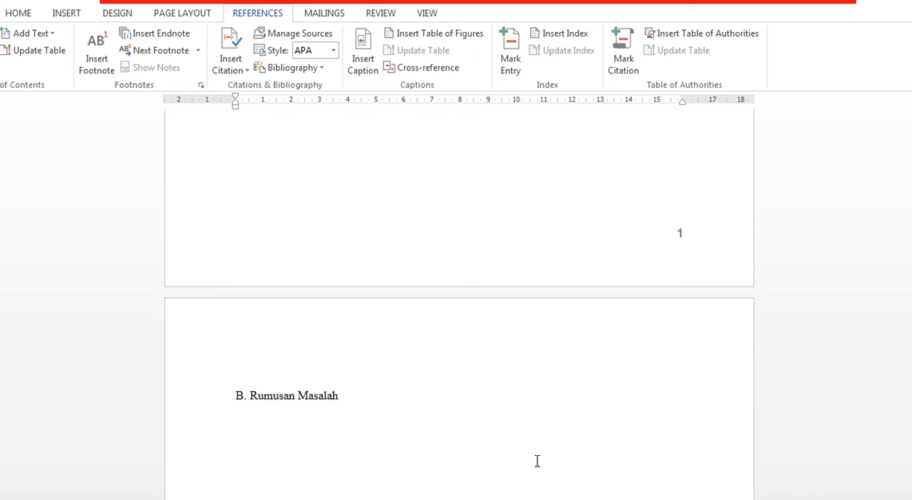
{"action": "scroll", "coordinate": [537, 461], "scroll_direction": "down", "scroll_amount": 10}
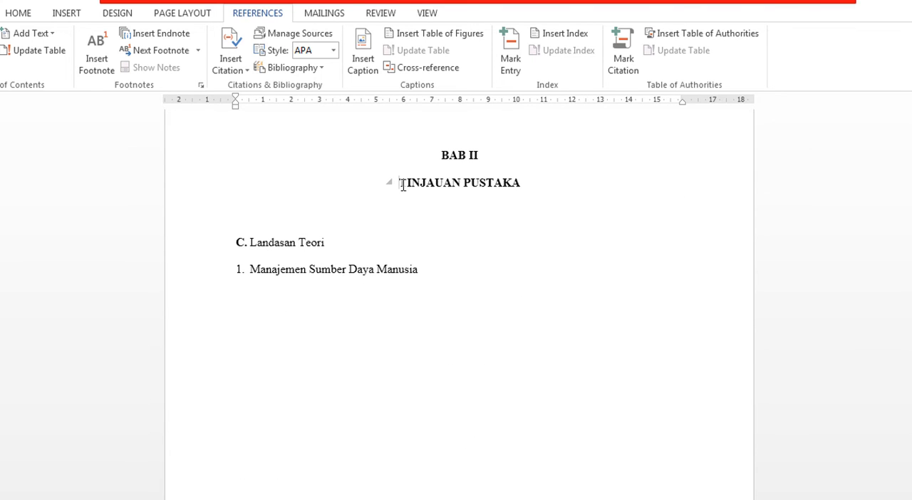
{"action": "key", "text": "BackSpace"}
{"action": "key", "text": "BackSpace"}
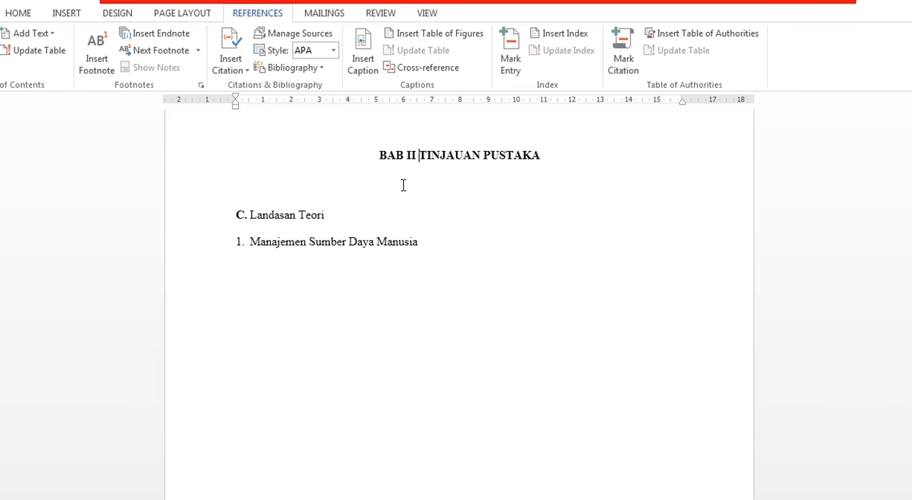
{"action": "key", "text": "Return"}
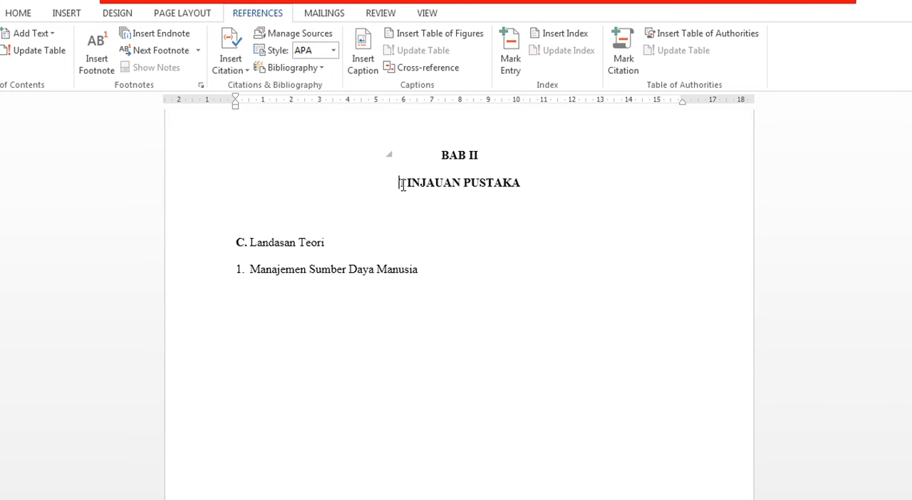
Replace the paragraph break between "BAB III" and "METODE PENELITIAN" in the chapter title with a manual line break.
{"action": "scroll", "coordinate": [402, 185], "scroll_direction": "down", "scroll_amount": 6}
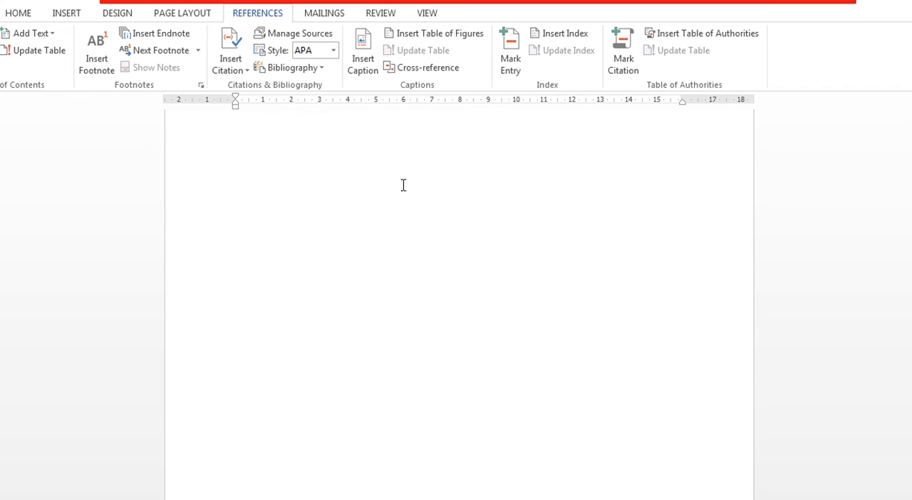
{"action": "scroll", "coordinate": [403, 185], "scroll_direction": "down", "scroll_amount": 5}
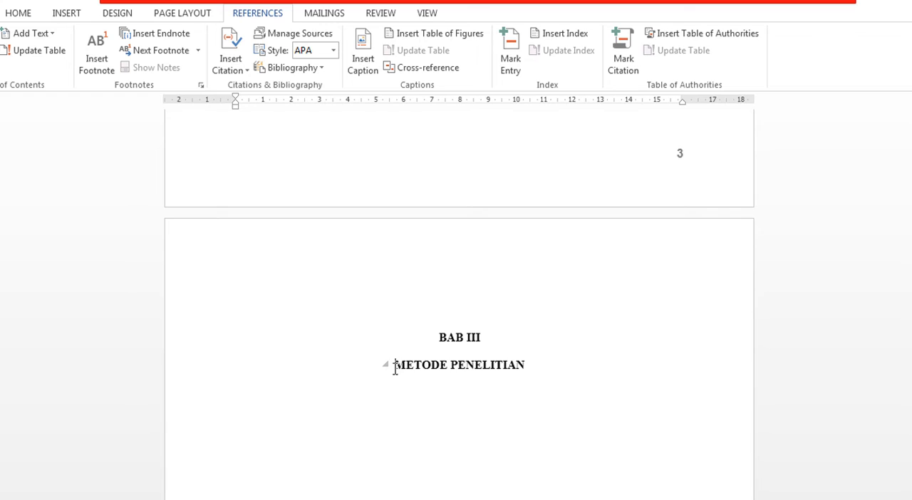
{"action": "left_click", "coordinate": [395, 368]}
{"action": "key", "text": "BackSpace"}
{"action": "key", "text": "BackSpace"}
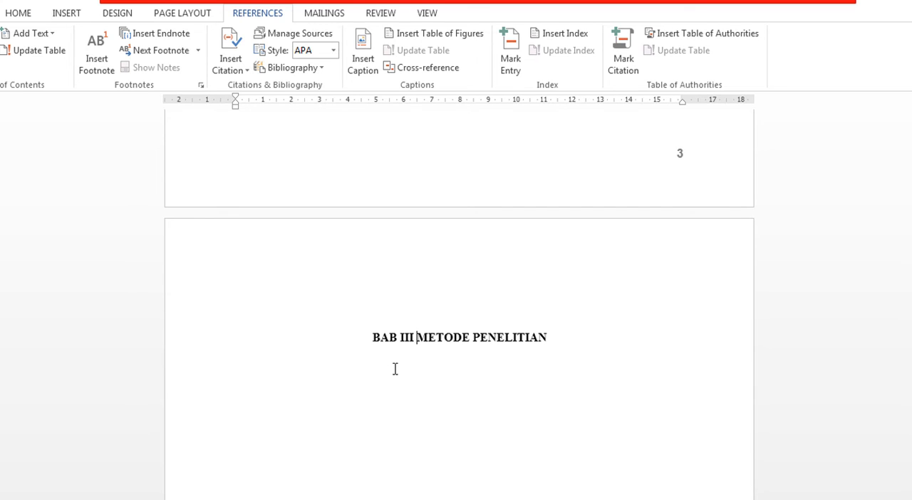
{"action": "key", "text": "Return"}
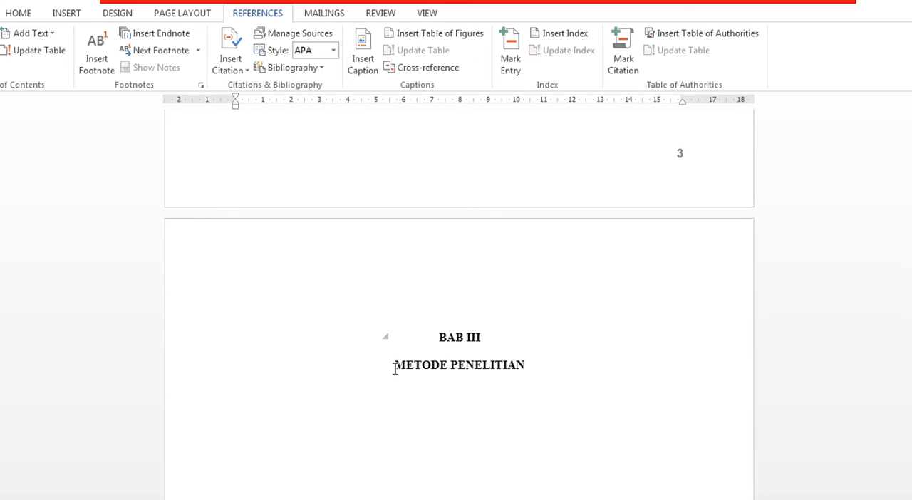
Replace the paragraph break between "BAB IV" and "HASIL PENELITIAN" in the chapter title with a manual line break.
{"action": "scroll", "coordinate": [395, 368], "scroll_direction": "down", "scroll_amount": 6}
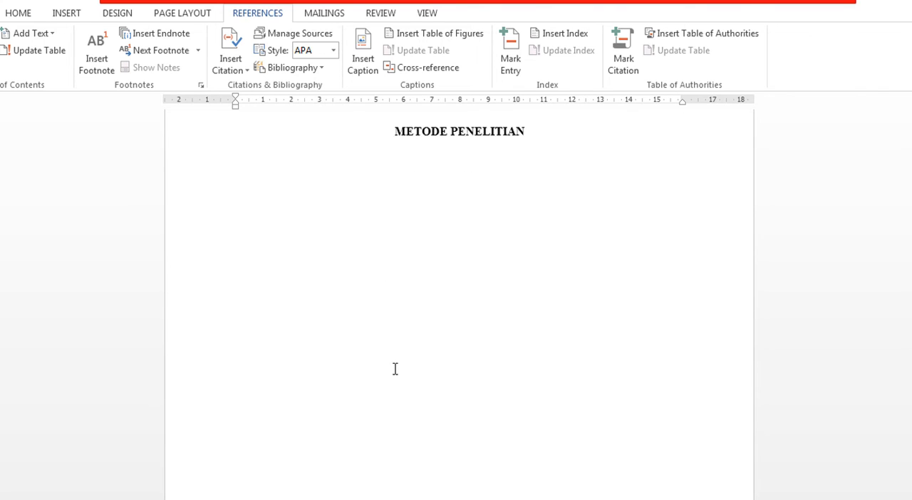
{"action": "scroll", "coordinate": [395, 368], "scroll_direction": "down", "scroll_amount": 8}
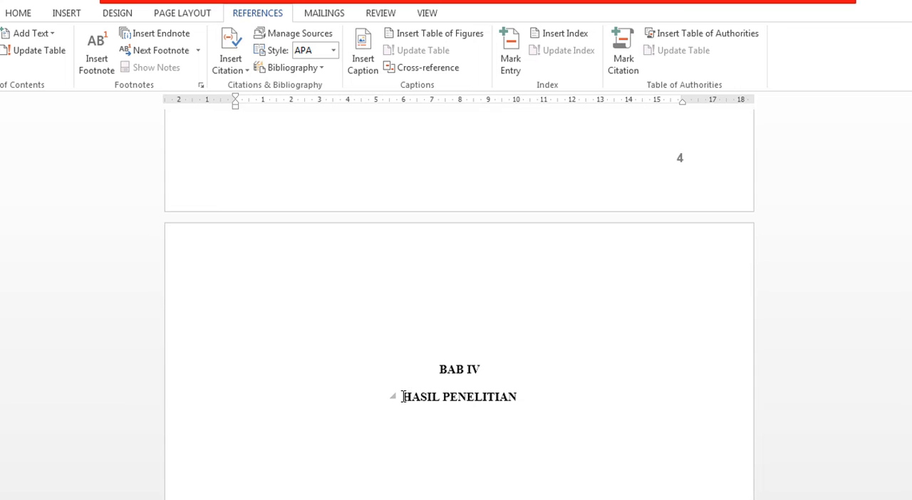
{"action": "left_click", "coordinate": [403, 397]}
{"action": "key", "text": "BackSpace"}
{"action": "key", "text": "BackSpace"}
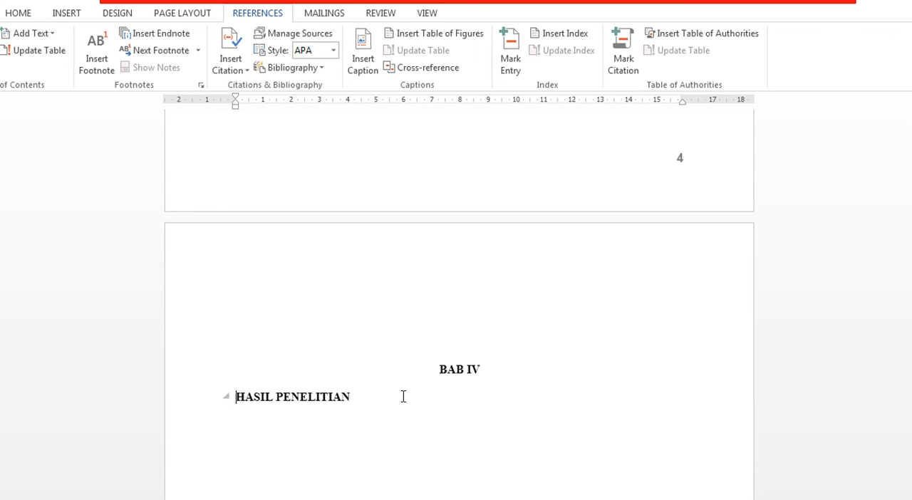
{"action": "key", "text": "Return"}
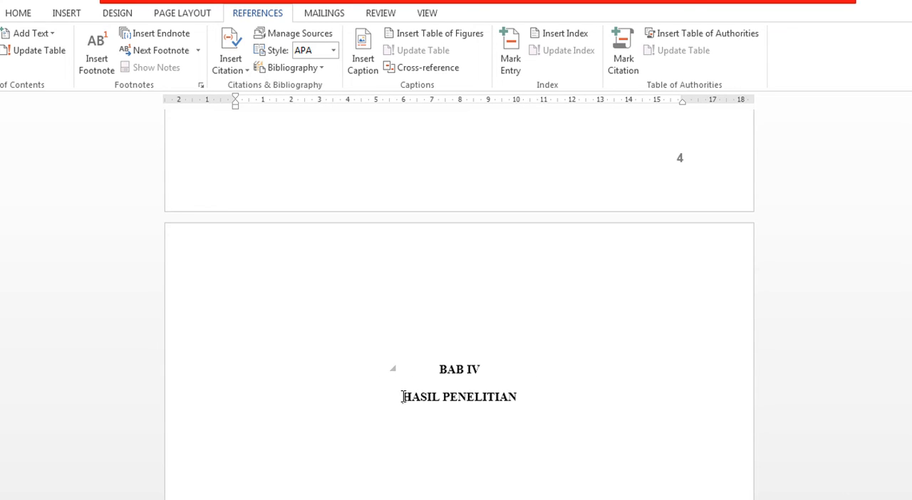
Replace the paragraph break between "BAB V" and "KESIMPULAN DAN SARAN" in the chapter title with a manual line break.
{"action": "scroll", "coordinate": [404, 397], "scroll_direction": "down", "scroll_amount": 8}
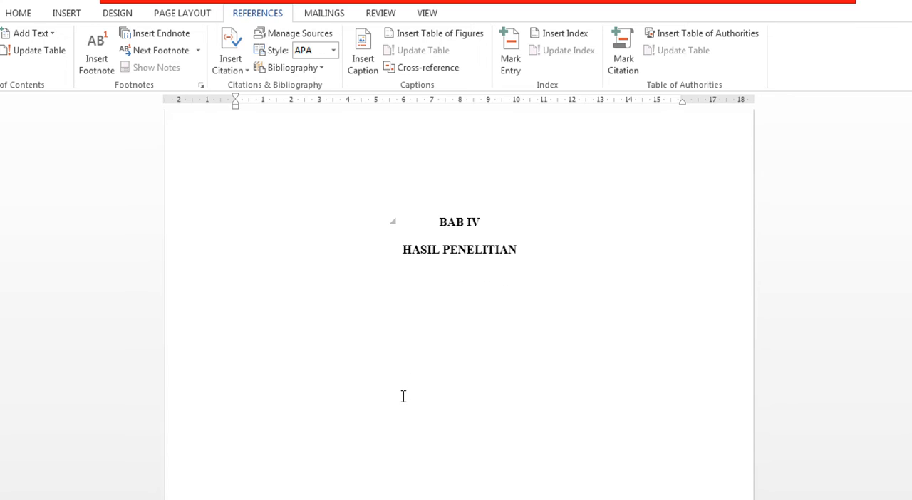
{"action": "scroll", "coordinate": [403, 396], "scroll_direction": "down", "scroll_amount": 10}
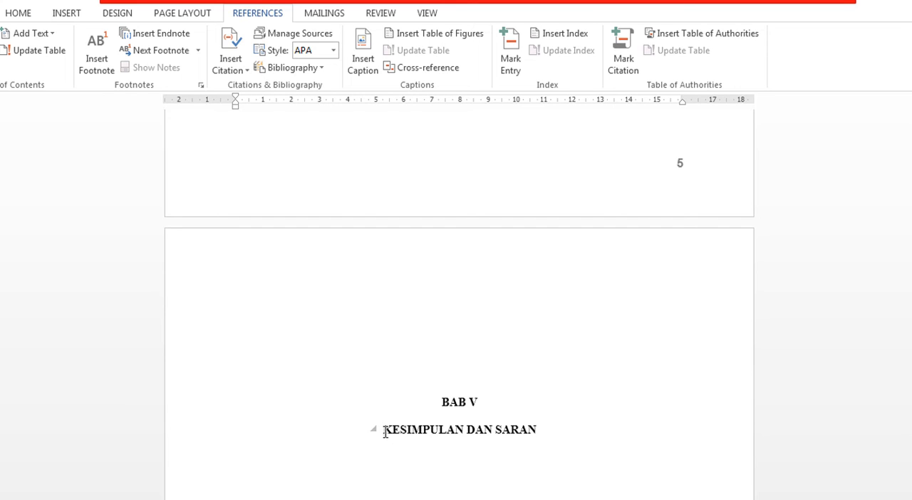
{"action": "left_click", "coordinate": [384, 430]}
{"action": "key", "text": "BackSpace"}
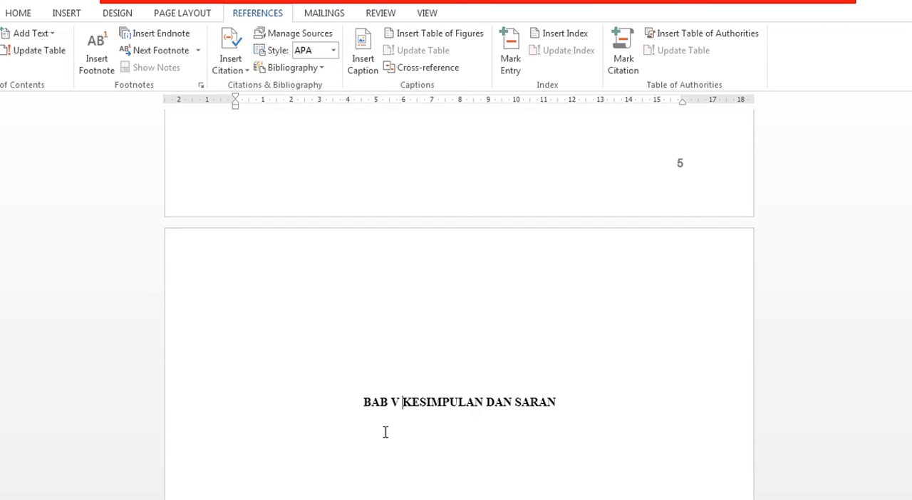
{"action": "key", "text": "Return"}
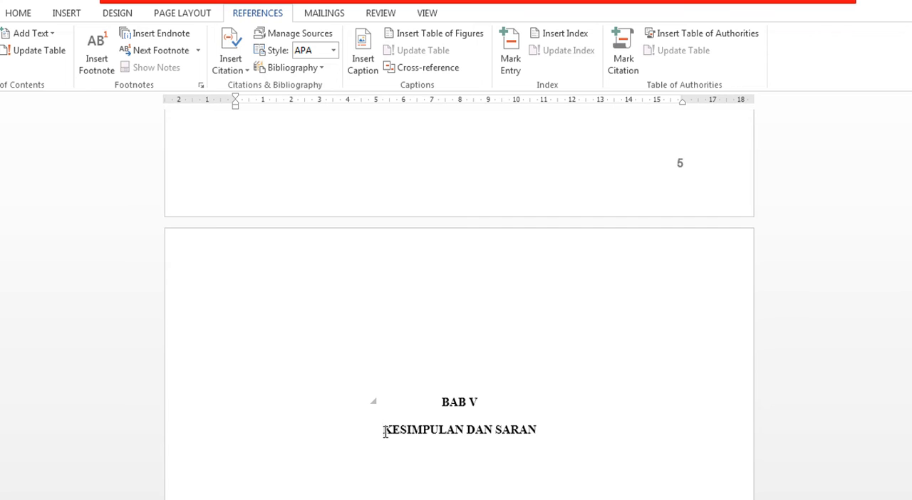
Change the list letter of the "Landasan Teori" subheading under BAB II from "C." to "A.".
{"action": "scroll", "coordinate": [379, 401], "scroll_direction": "up", "scroll_amount": 12}
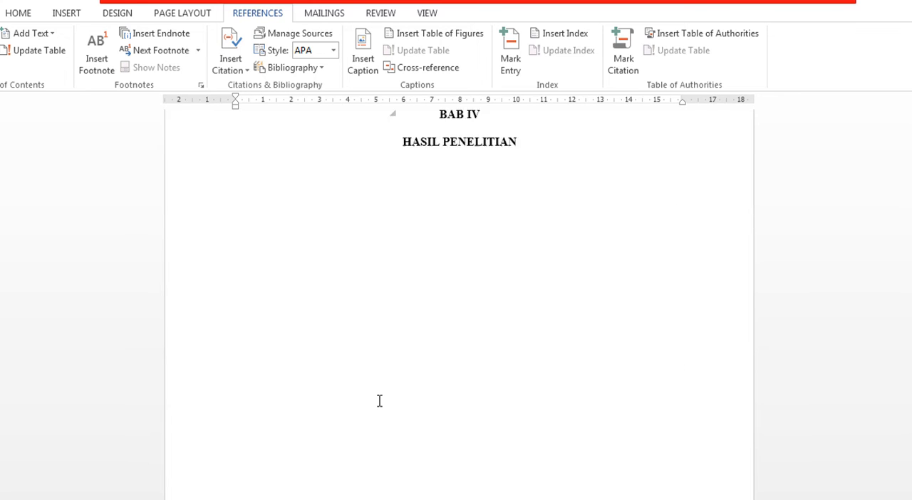
{"action": "scroll", "coordinate": [380, 403], "scroll_direction": "up", "scroll_amount": 12}
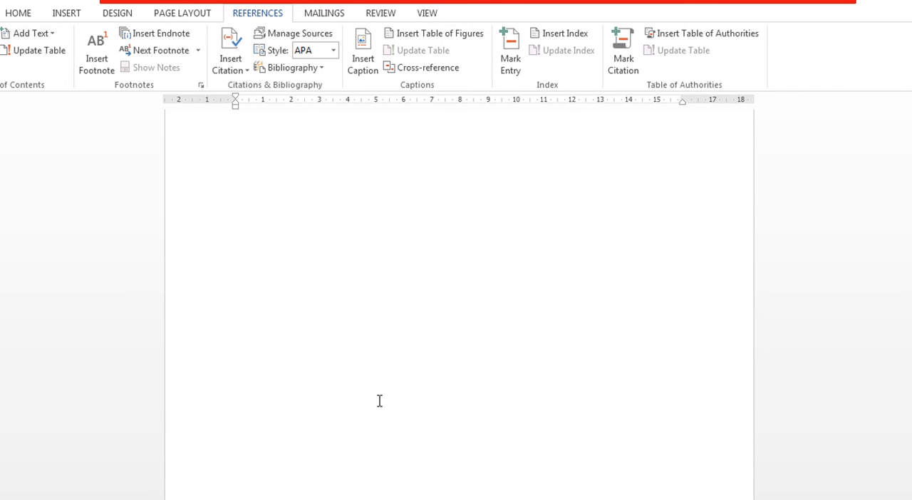
{"action": "scroll", "coordinate": [380, 401], "scroll_direction": "up", "scroll_amount": 12}
{"action": "left_click", "coordinate": [249, 243]}
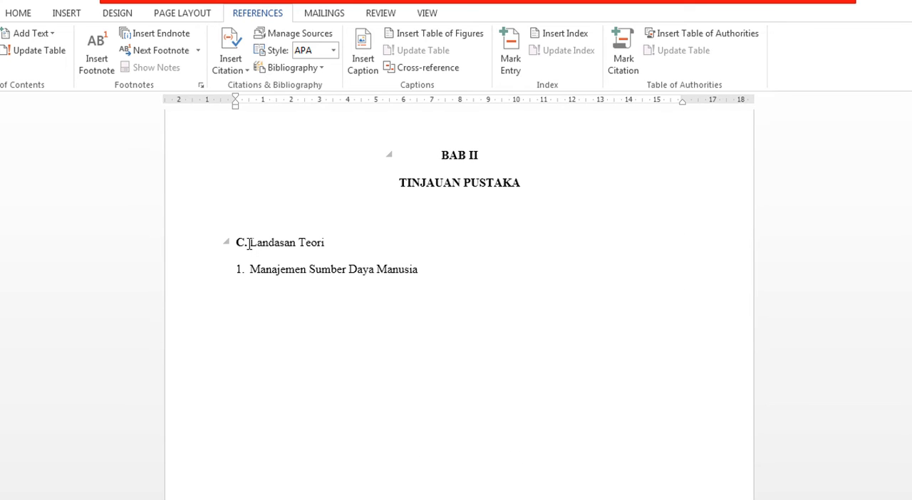
{"action": "key", "text": "BackSpace"}
{"action": "type", "text": "A."}
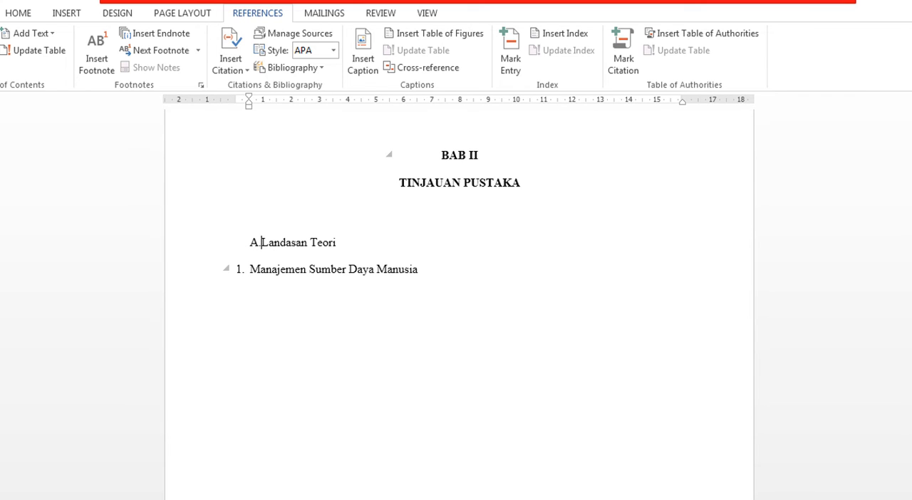
{"action": "left_click", "coordinate": [440, 265]}
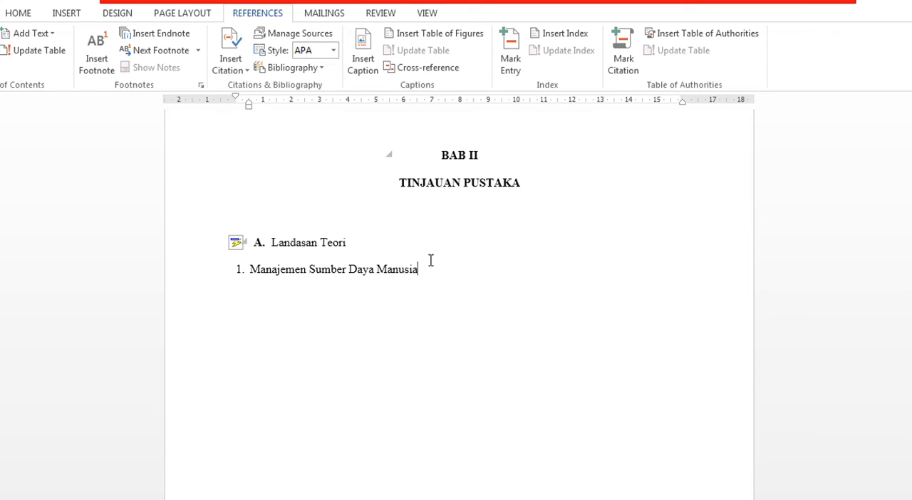
Update the entire table of contents, entries as well as page numbers, from the edited headings.
{"action": "scroll", "coordinate": [355, 242], "scroll_direction": "up", "scroll_amount": 2}
{"action": "scroll", "coordinate": [355, 242], "scroll_direction": "up", "scroll_amount": 8}
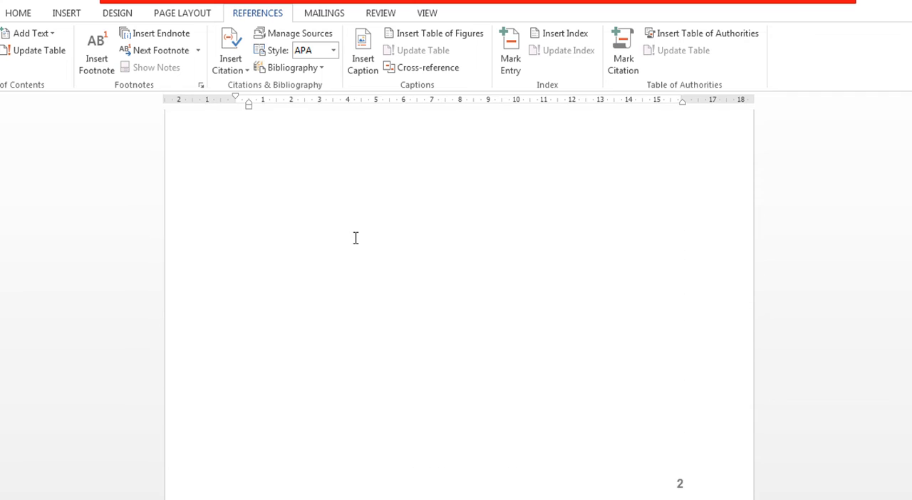
{"action": "scroll", "coordinate": [356, 238], "scroll_direction": "up", "scroll_amount": 10}
{"action": "scroll", "coordinate": [356, 239], "scroll_direction": "up", "scroll_amount": 10}
{"action": "scroll", "coordinate": [550, 345], "scroll_direction": "up", "scroll_amount": 10}
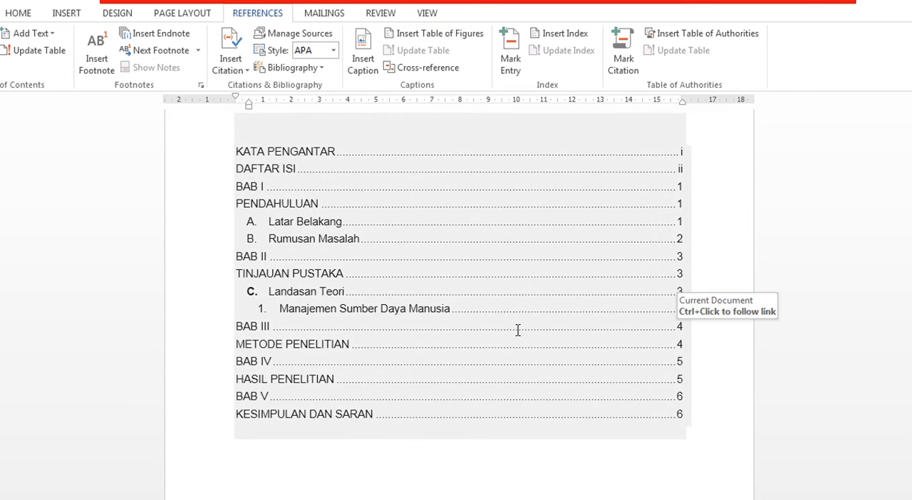
{"action": "left_click", "coordinate": [518, 329]}
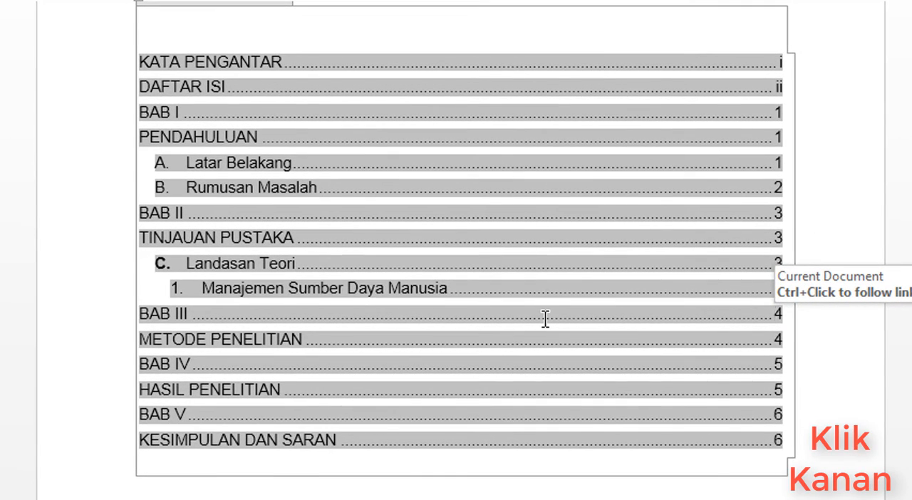
{"action": "right_click", "coordinate": [545, 319]}
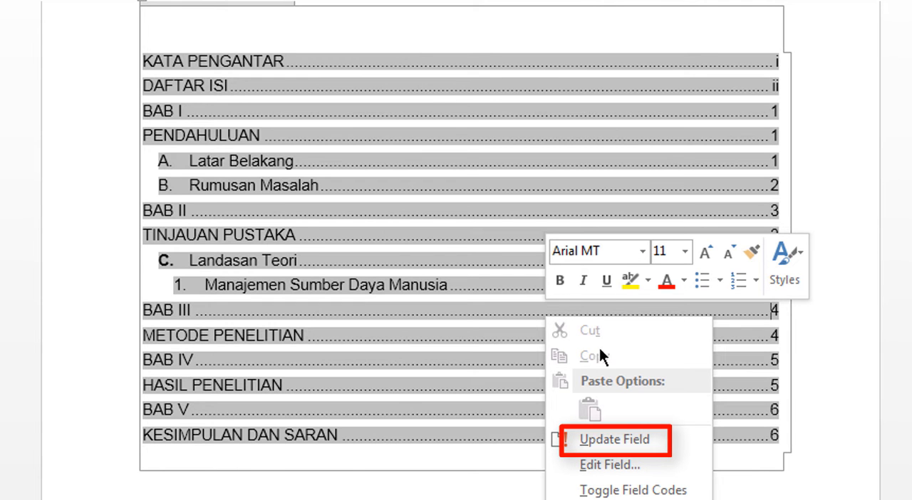
{"action": "left_click", "coordinate": [653, 440]}
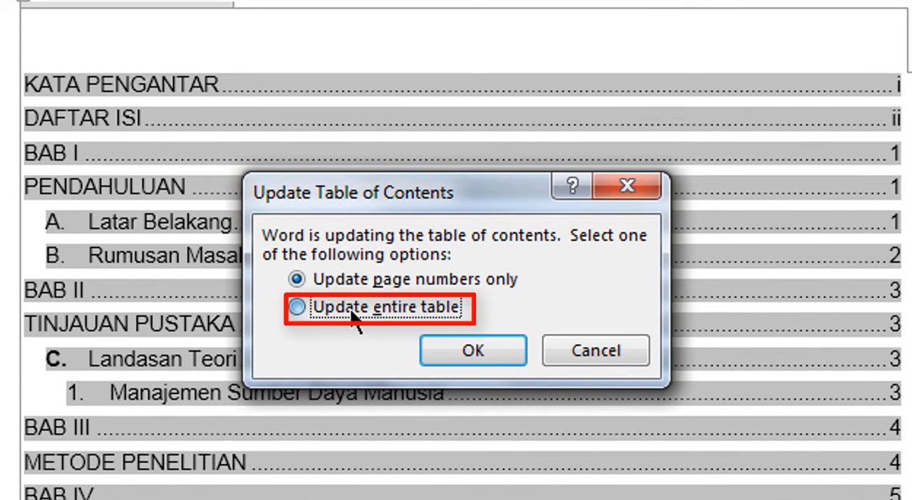
{"action": "left_click", "coordinate": [352, 312]}
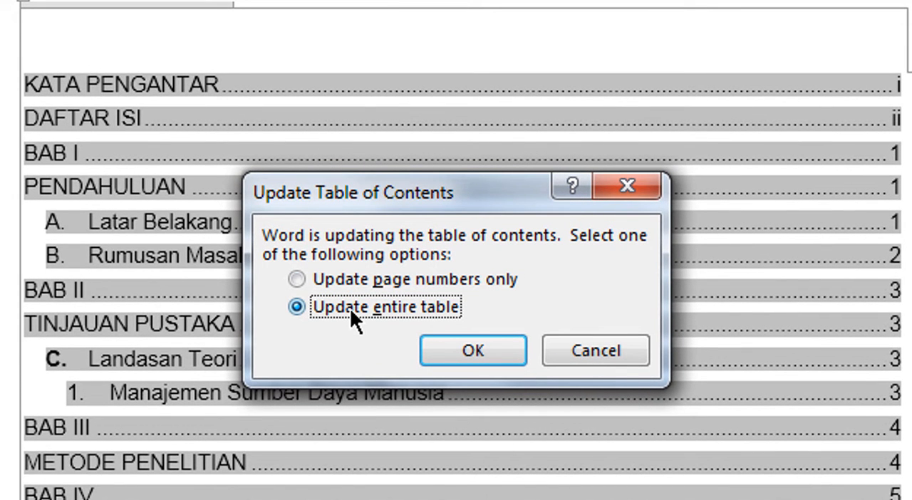
{"action": "left_click", "coordinate": [459, 353]}
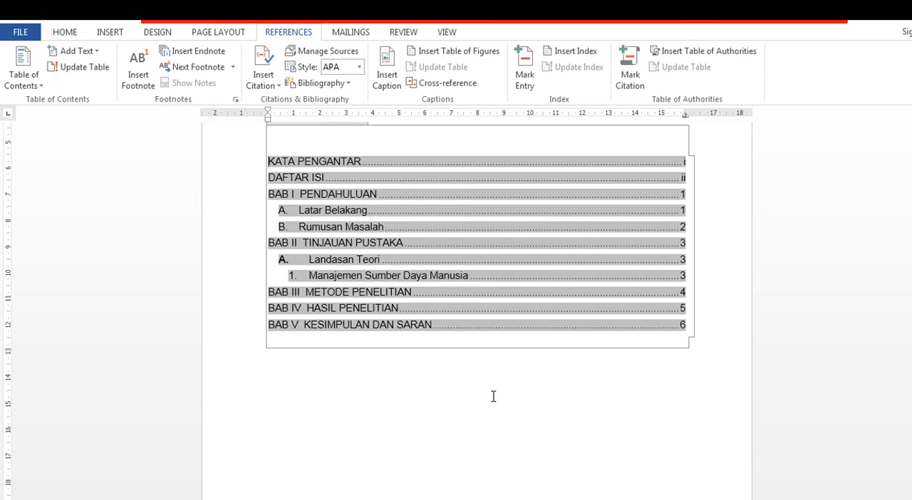
{"action": "left_click", "coordinate": [493, 396]}
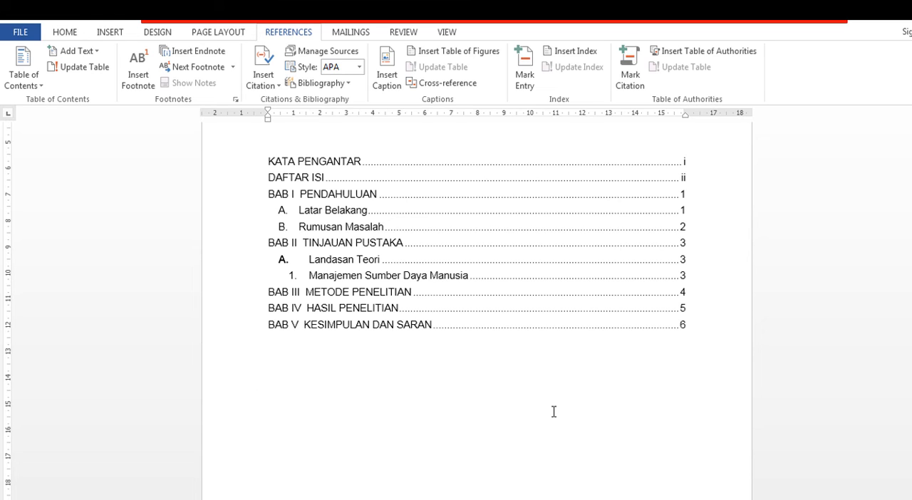
Add a lettered item "A. KESIMPULAN" below the BAB V KESIMPULAN DAN SARAN chapter title.
{"action": "scroll", "coordinate": [554, 411], "scroll_direction": "down", "scroll_amount": 4}
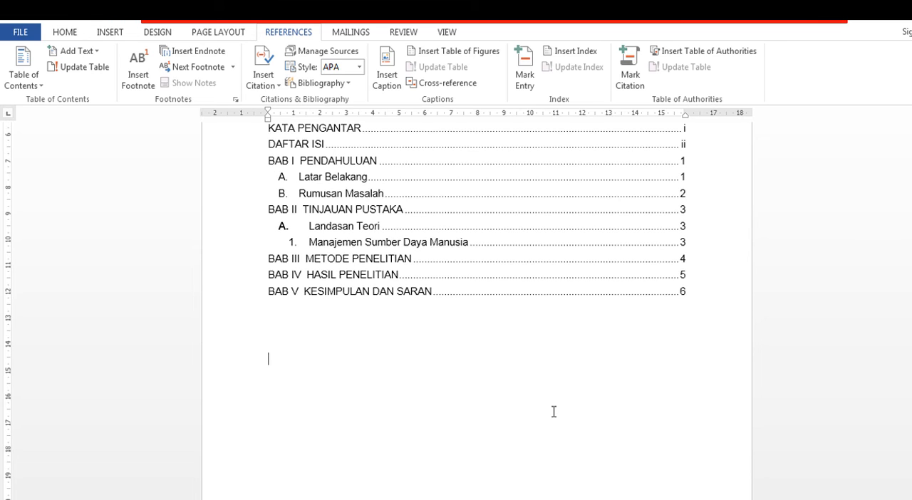
{"action": "scroll", "coordinate": [554, 413], "scroll_direction": "down", "scroll_amount": 5}
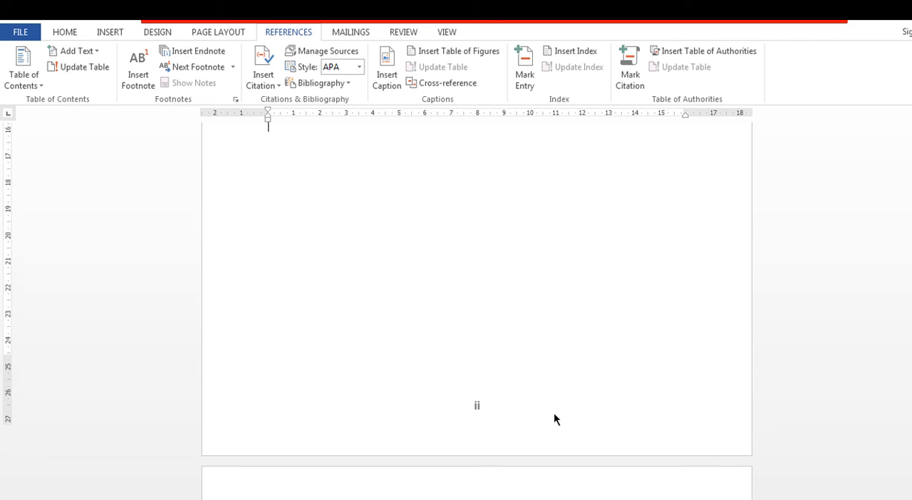
{"action": "scroll", "coordinate": [553, 412], "scroll_direction": "down", "scroll_amount": 10}
{"action": "scroll", "coordinate": [553, 416], "scroll_direction": "down", "scroll_amount": 20}
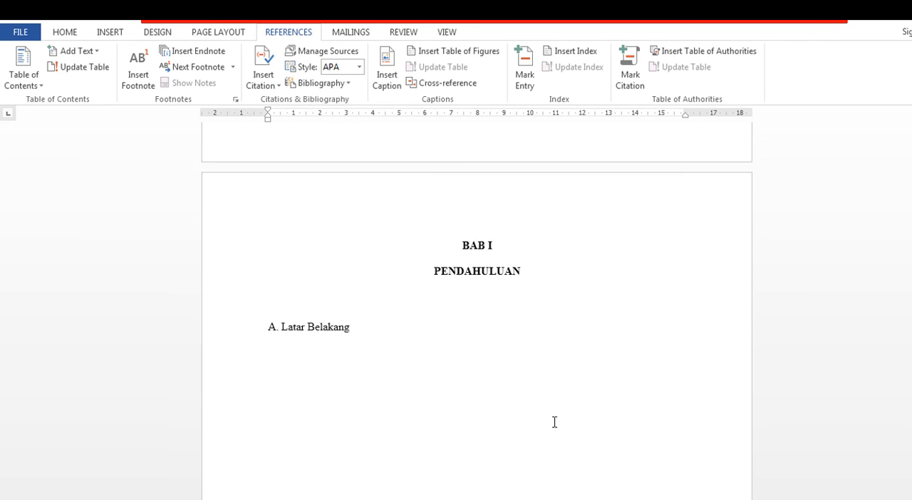
{"action": "scroll", "coordinate": [557, 425], "scroll_direction": "down", "scroll_amount": 20}
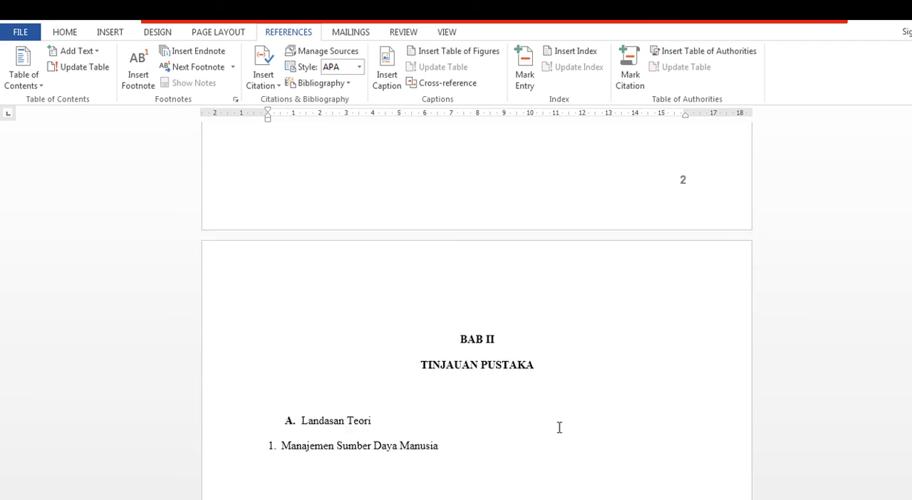
{"action": "scroll", "coordinate": [561, 428], "scroll_direction": "down", "scroll_amount": 20}
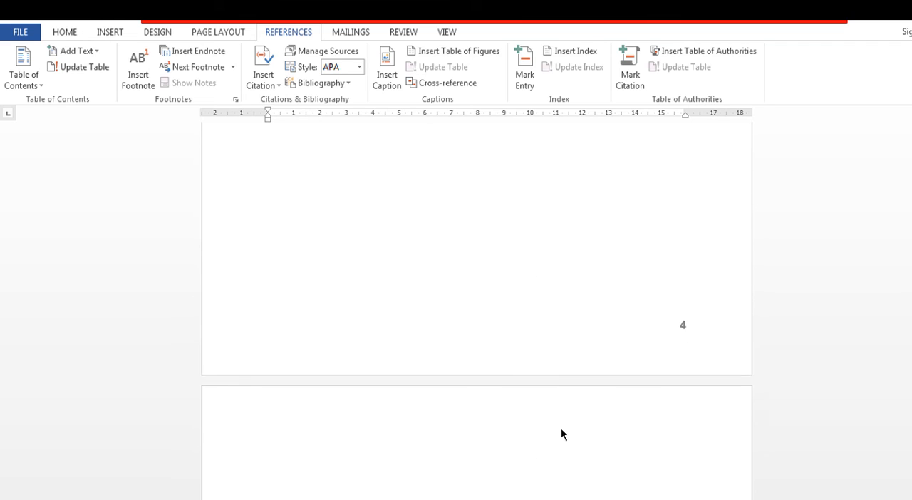
{"action": "scroll", "coordinate": [560, 427], "scroll_direction": "down", "scroll_amount": 10}
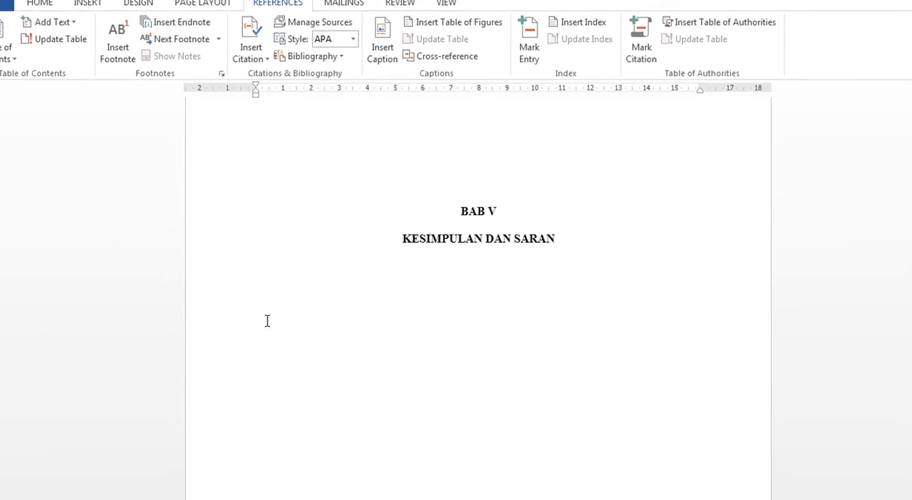
{"action": "left_click", "coordinate": [614, 154]}
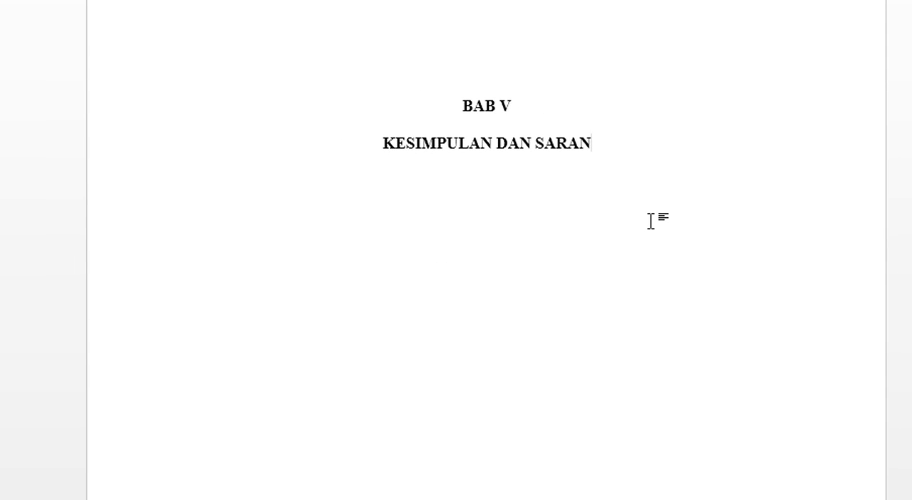
{"action": "key", "text": "Return"}
{"action": "type", "text": "A. KESI"}
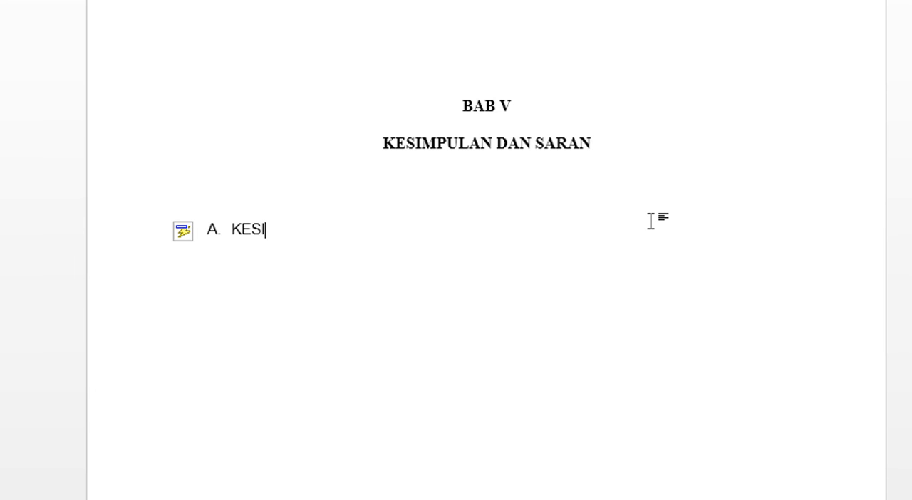
{"action": "type", "text": "MPULAN"}
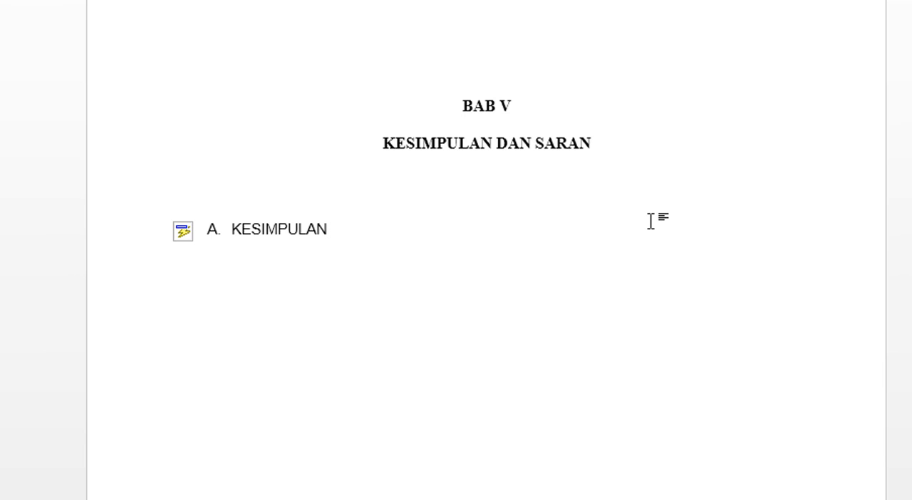
Add a second lettered item "B. SARAN" several blank lines below KESIMPULAN in BAB V.
{"action": "key", "text": "Return"}
{"action": "key", "text": "Return"}
{"action": "key", "text": "Return"}
{"action": "key", "text": "Return"}
{"action": "key", "text": "Return"}
{"action": "key", "text": "Return"}
{"action": "key", "text": "Return"}
{"action": "type", "text": "B. "}
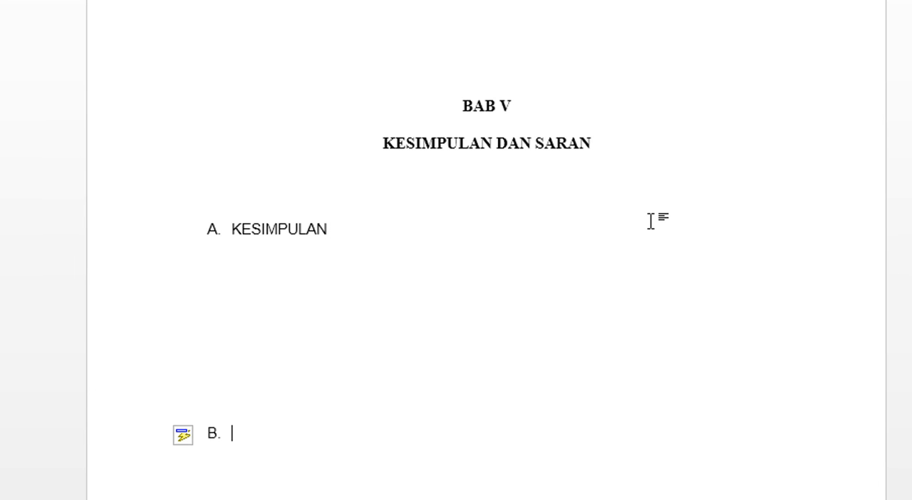
{"action": "type", "text": "SARAN"}
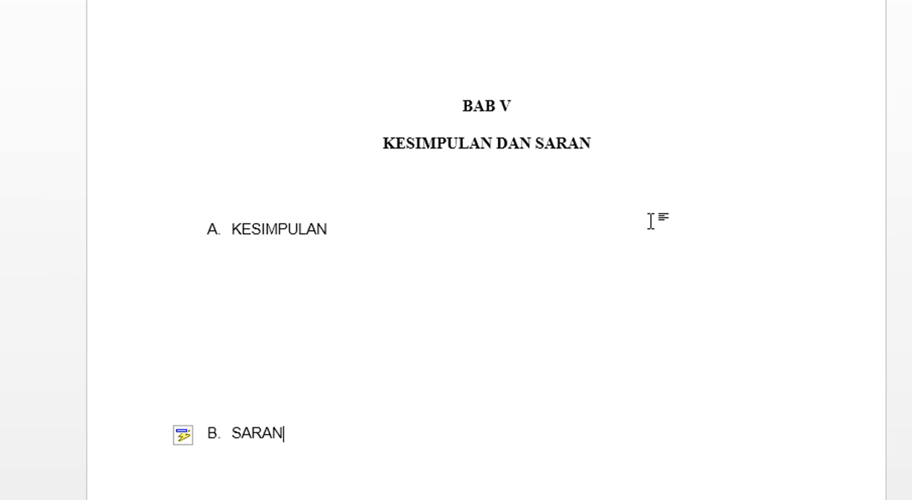
{"action": "left_click", "coordinate": [688, 241]}
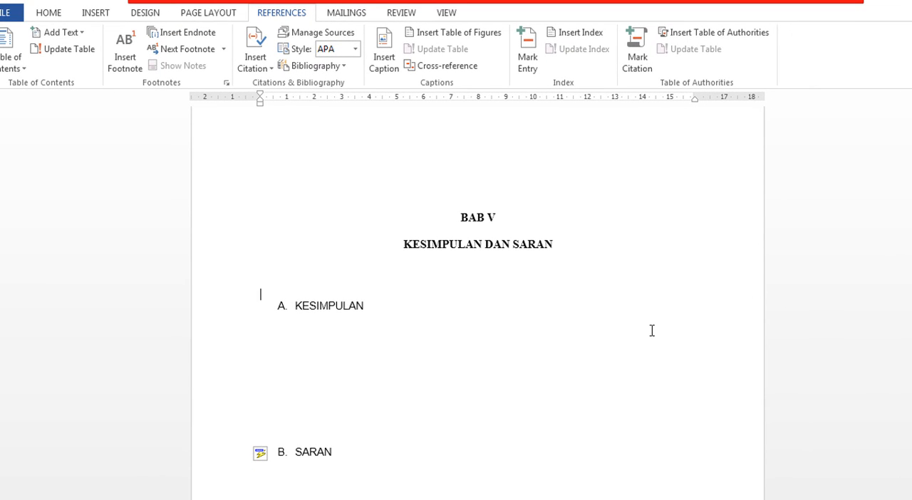
Apply the Heading 2 style to the KESIMPULAN and SARAN subheadings in BAB V.
{"action": "left_click", "coordinate": [296, 306]}
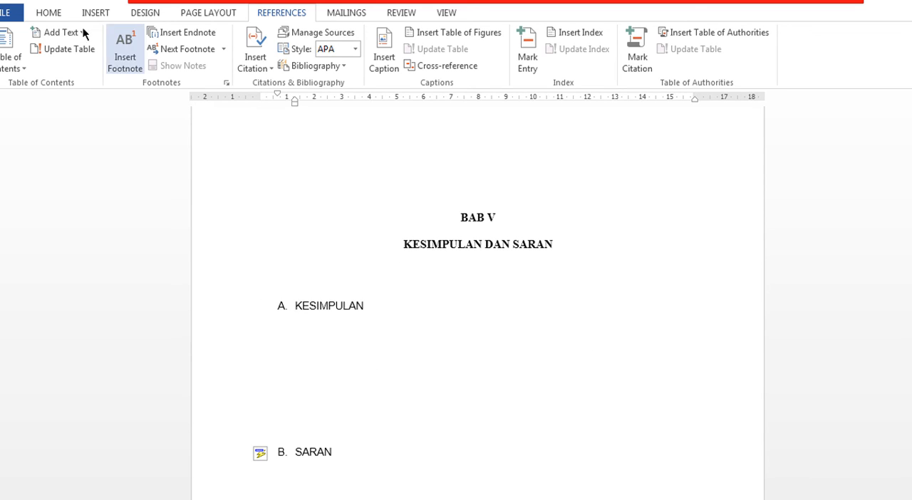
{"action": "left_click", "coordinate": [49, 13]}
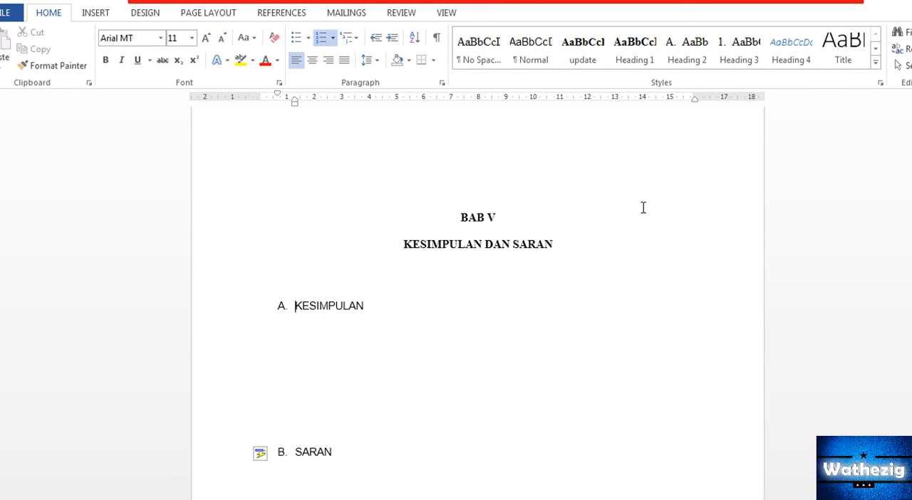
{"action": "left_click", "coordinate": [693, 61]}
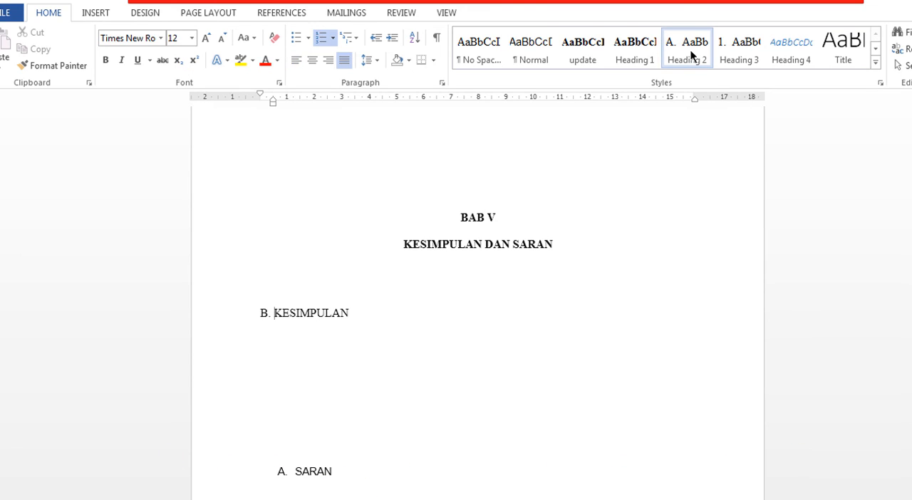
{"action": "left_click", "coordinate": [297, 472]}
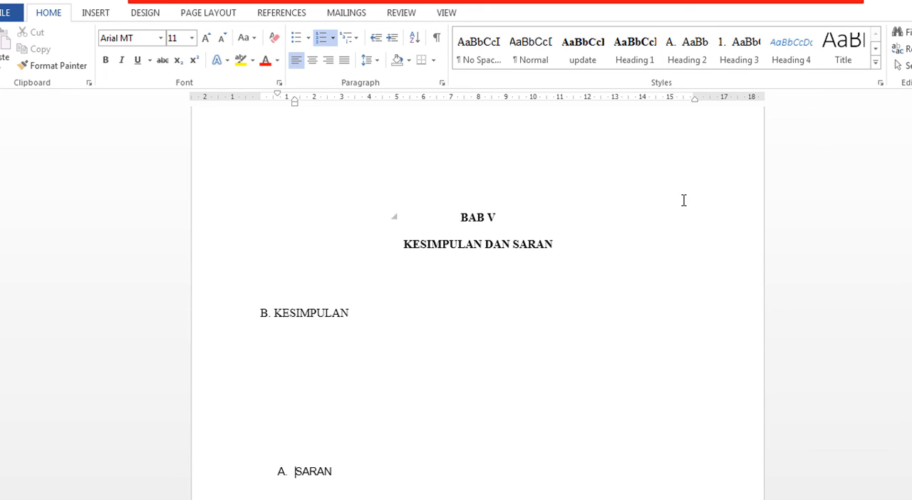
{"action": "left_click", "coordinate": [694, 54]}
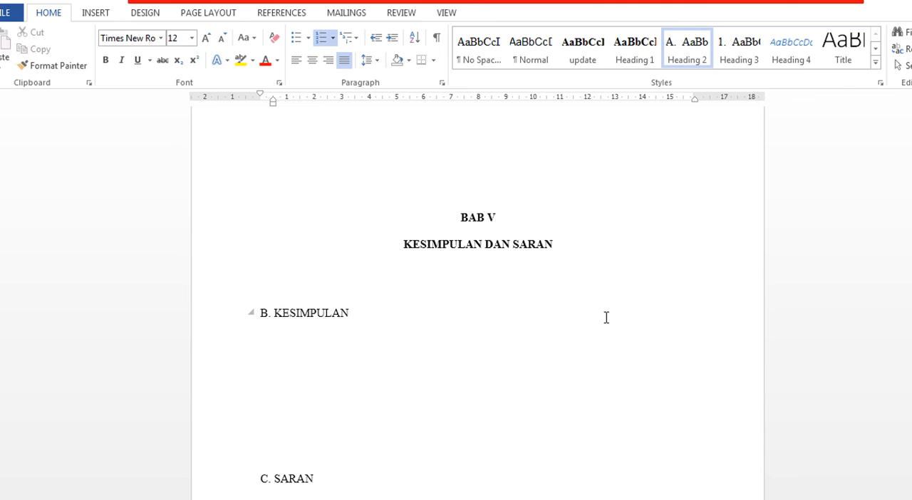
{"action": "left_click", "coordinate": [274, 480]}
Update the entire table of contents to include the new BAB V subheadings.
{"action": "scroll", "coordinate": [655, 373], "scroll_direction": "up", "scroll_amount": 3}
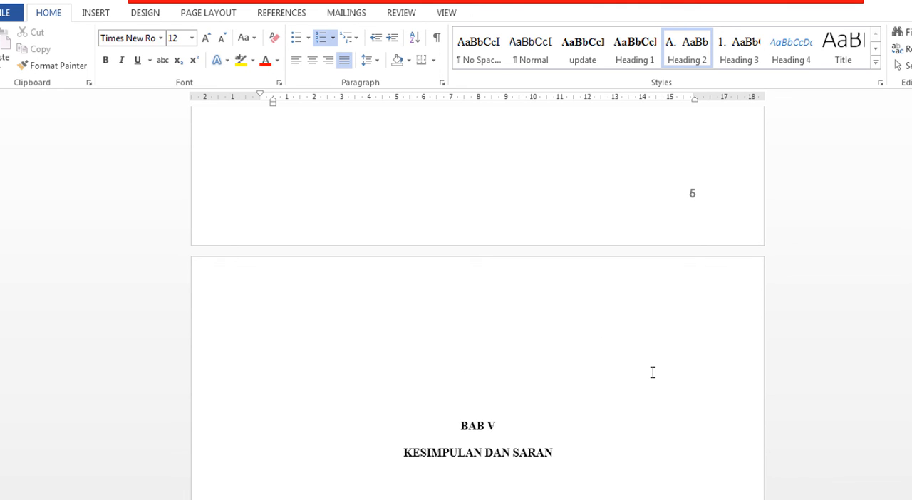
{"action": "scroll", "coordinate": [653, 372], "scroll_direction": "up", "scroll_amount": 15}
{"action": "scroll", "coordinate": [652, 372], "scroll_direction": "up", "scroll_amount": 6}
{"action": "scroll", "coordinate": [651, 372], "scroll_direction": "up", "scroll_amount": 20}
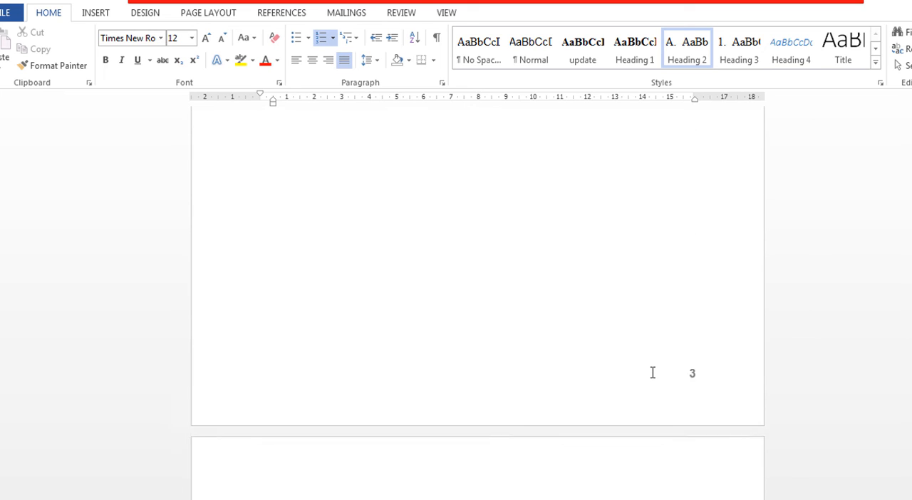
{"action": "scroll", "coordinate": [652, 371], "scroll_direction": "up", "scroll_amount": 5}
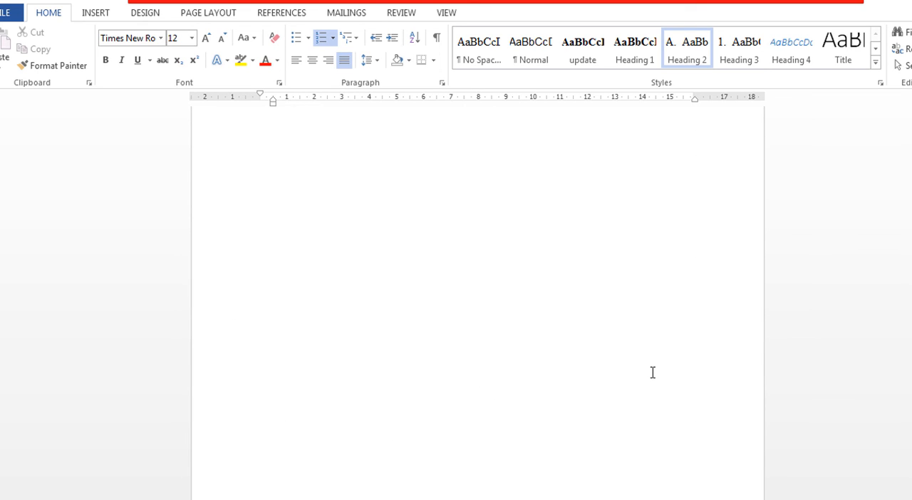
{"action": "scroll", "coordinate": [653, 372], "scroll_direction": "up", "scroll_amount": 6}
{"action": "scroll", "coordinate": [652, 372], "scroll_direction": "up", "scroll_amount": 8}
{"action": "scroll", "coordinate": [651, 372], "scroll_direction": "up", "scroll_amount": 8}
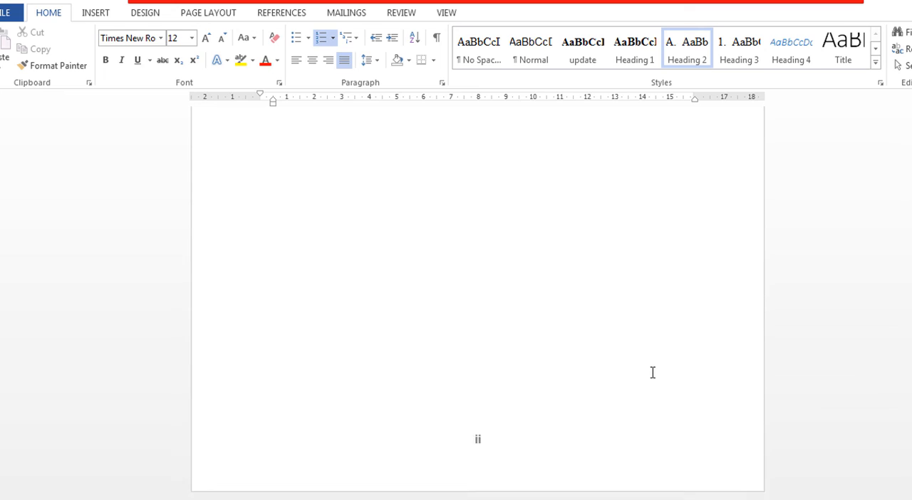
{"action": "scroll", "coordinate": [652, 371], "scroll_direction": "up", "scroll_amount": 5}
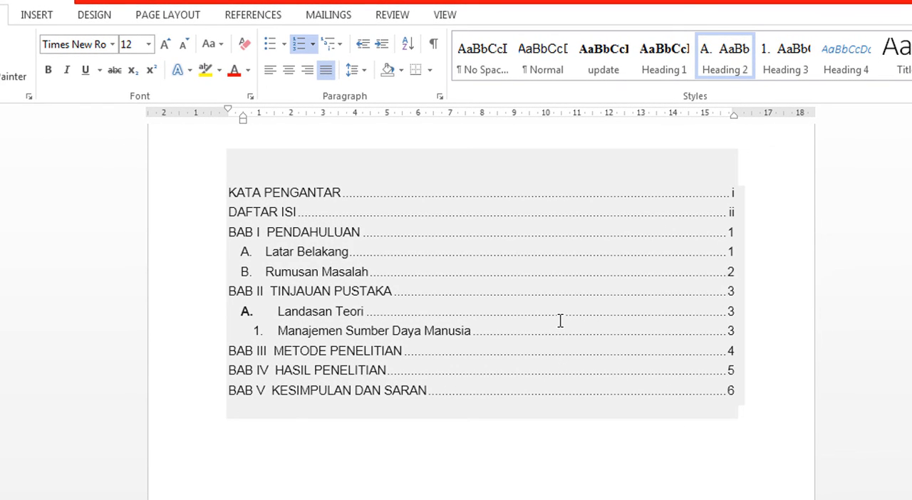
{"action": "left_click", "coordinate": [561, 320]}
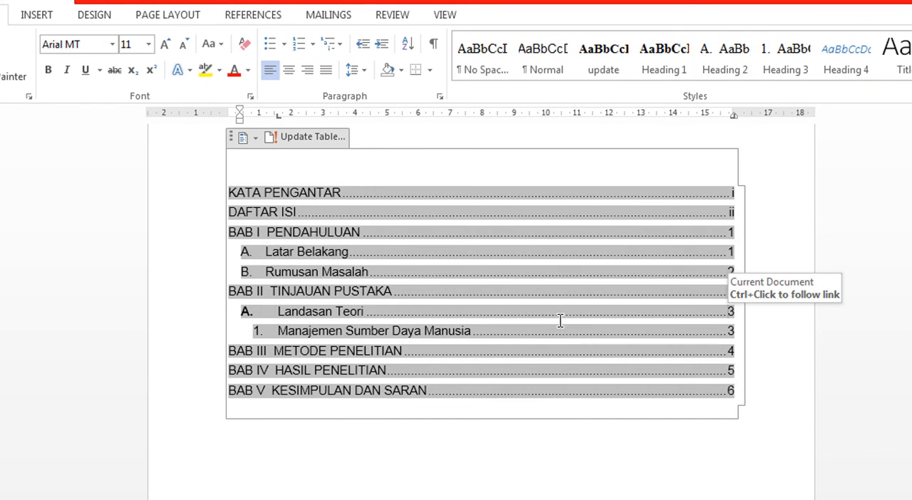
{"action": "right_click", "coordinate": [547, 271]}
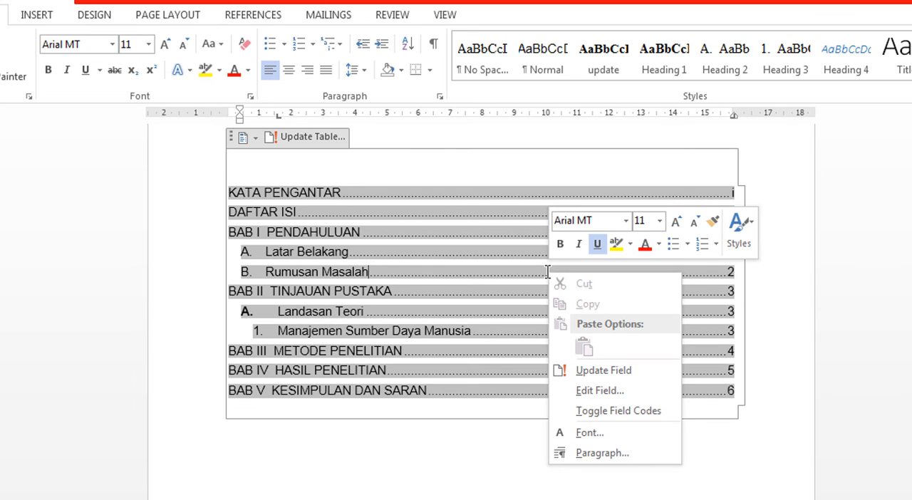
{"action": "left_click", "coordinate": [631, 371]}
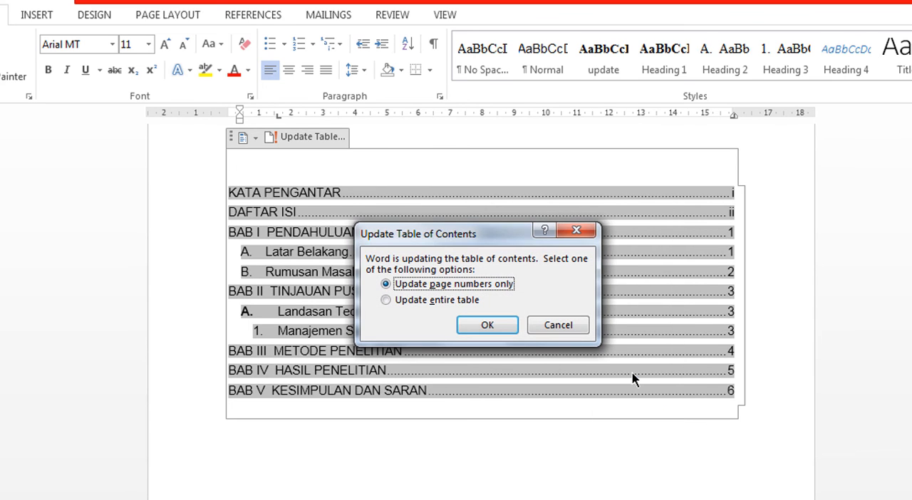
{"action": "left_click", "coordinate": [434, 300]}
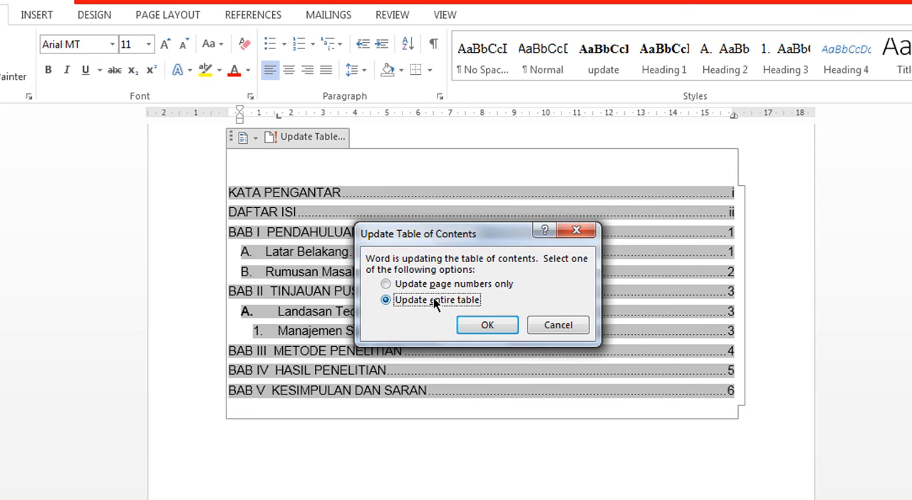
{"action": "left_click", "coordinate": [487, 326]}
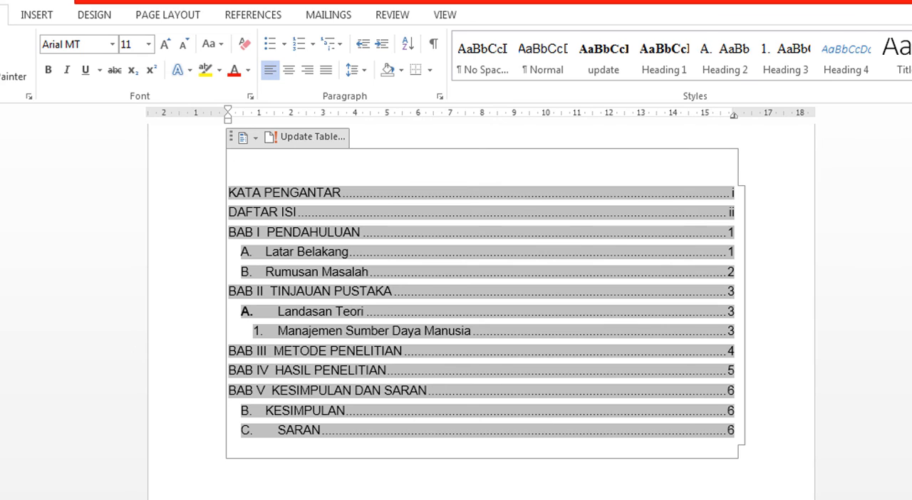
{"action": "left_click", "coordinate": [455, 476]}
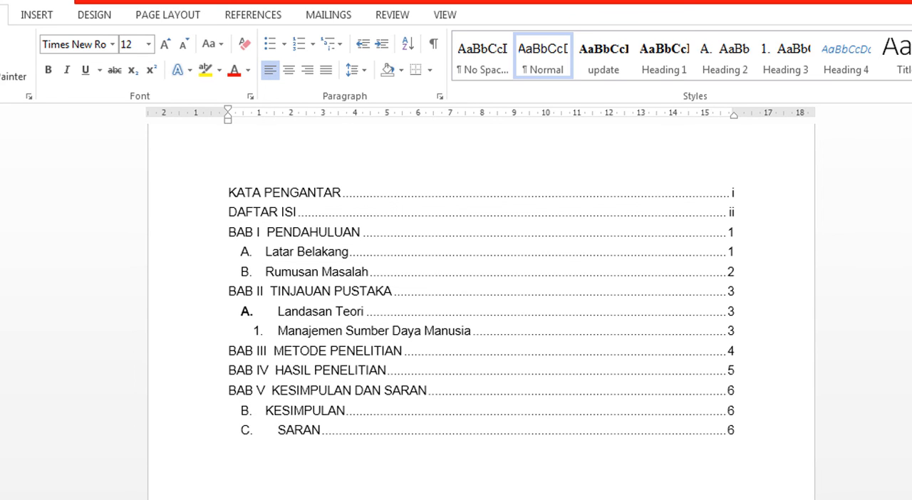